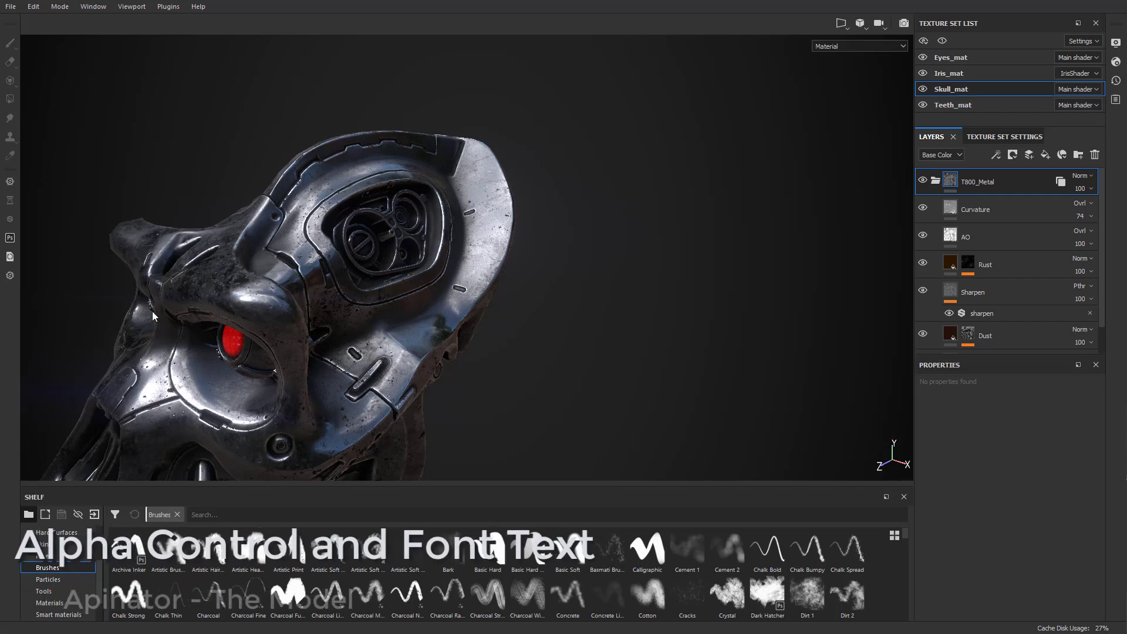
# Add a fill layer with a black mask above the T800_Metal folder.
pyautogui.keyDown('alt'); pyautogui.moveTo(621, 256); pyautogui.dragTo(397, 306); pyautogui.keyUp('alt')
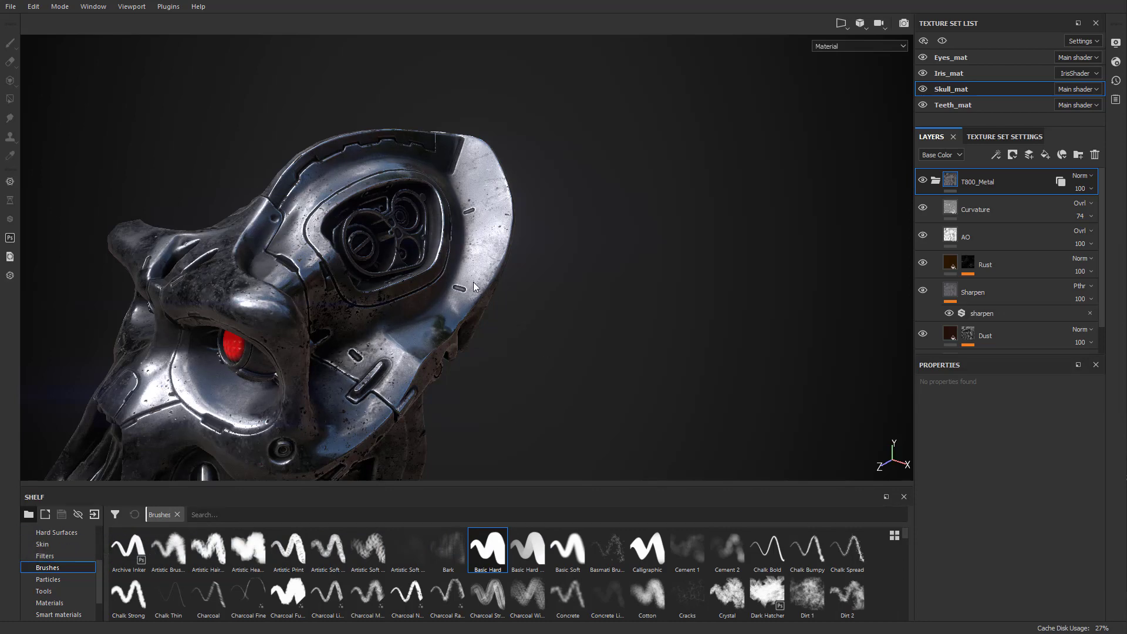
pyautogui.click(1045, 154)
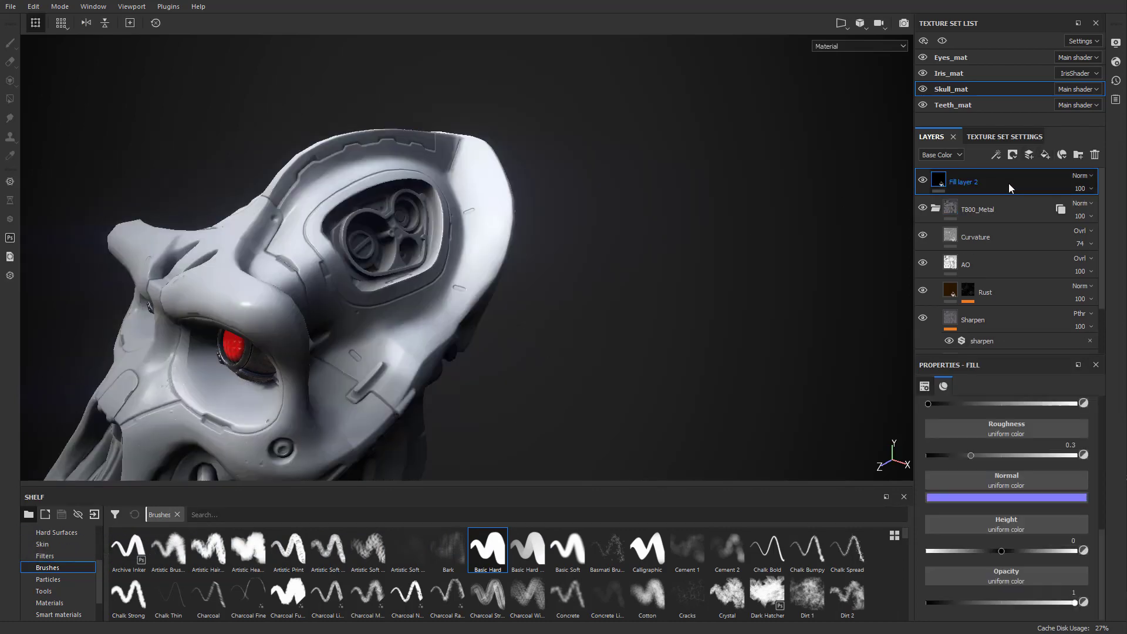
pyautogui.rightClick(974, 186)
pyautogui.click(1004, 200)
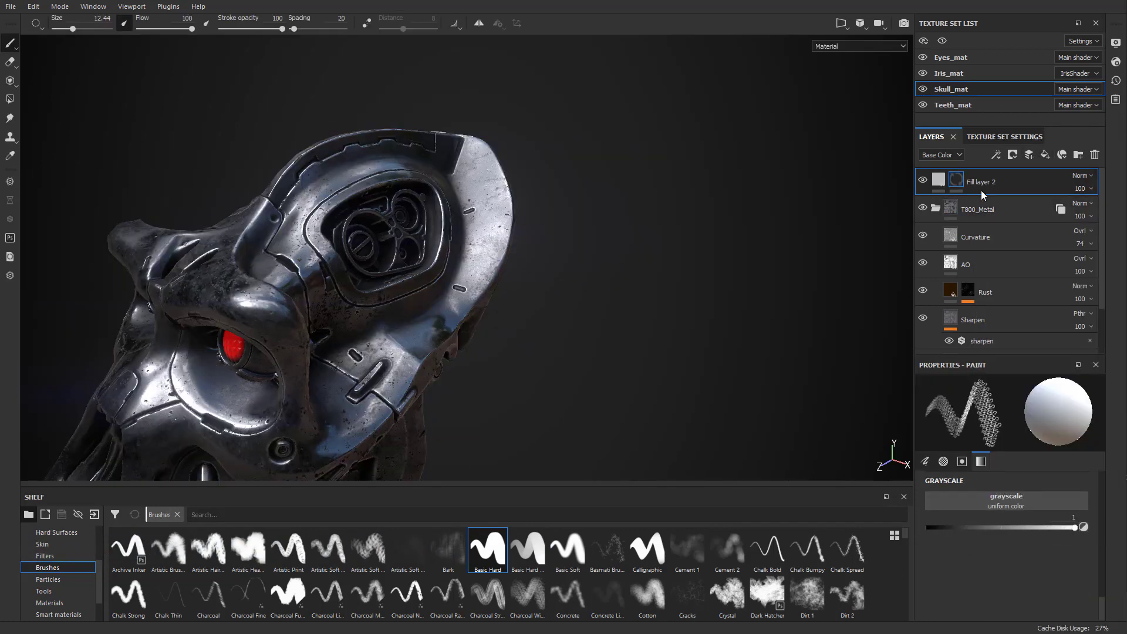
pyautogui.scroll(1, 627, 214)
pyautogui.keyDown('alt'); pyautogui.moveTo(626, 213); pyautogui.dragTo(633, 219); pyautogui.keyUp('alt')
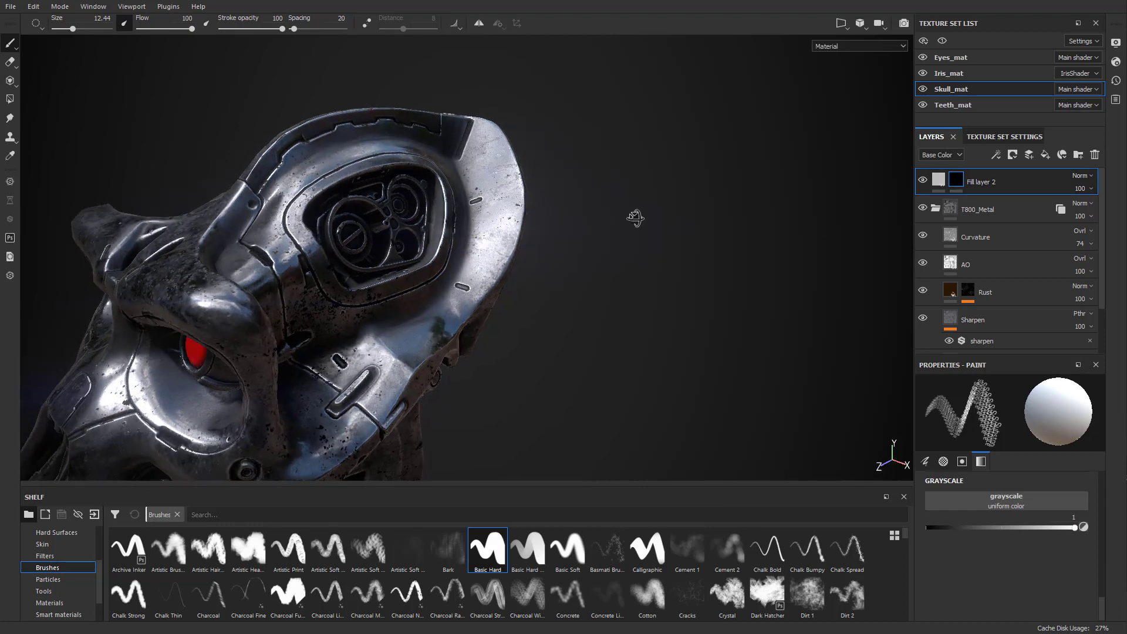
# Choose the Basic Hard brush at size 22.34 and list the alphas in the shelf.
pyautogui.click(488, 548)
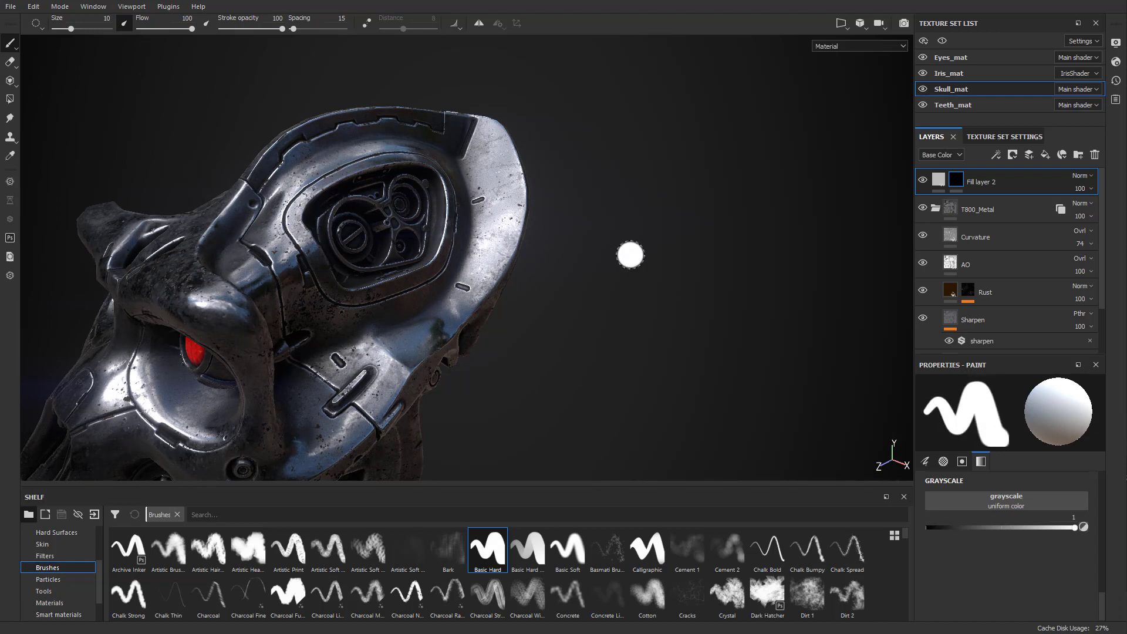
pyautogui.moveTo(608, 267)
pyautogui.keyDown('ctrl'); pyautogui.mouseDown(button='right')
pyautogui.moveTo(667, 267)
pyautogui.moveTo(627, 269)
pyautogui.mouseUp(button='right'); pyautogui.keyUp('ctrl')
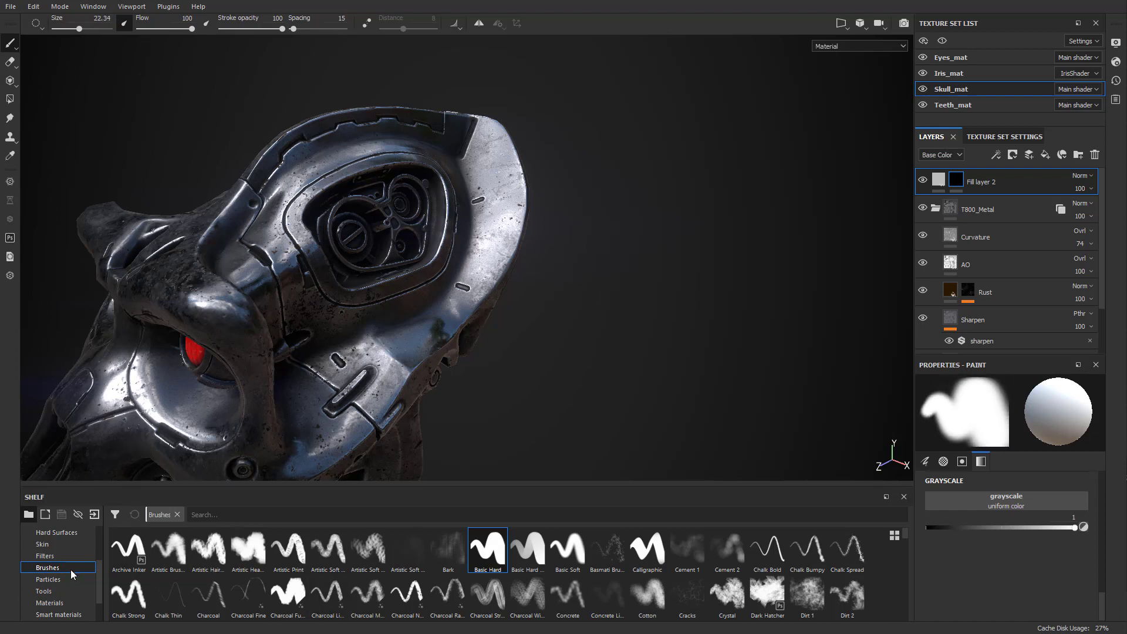
pyautogui.scroll(5, 73, 572)
pyautogui.click(47, 556)
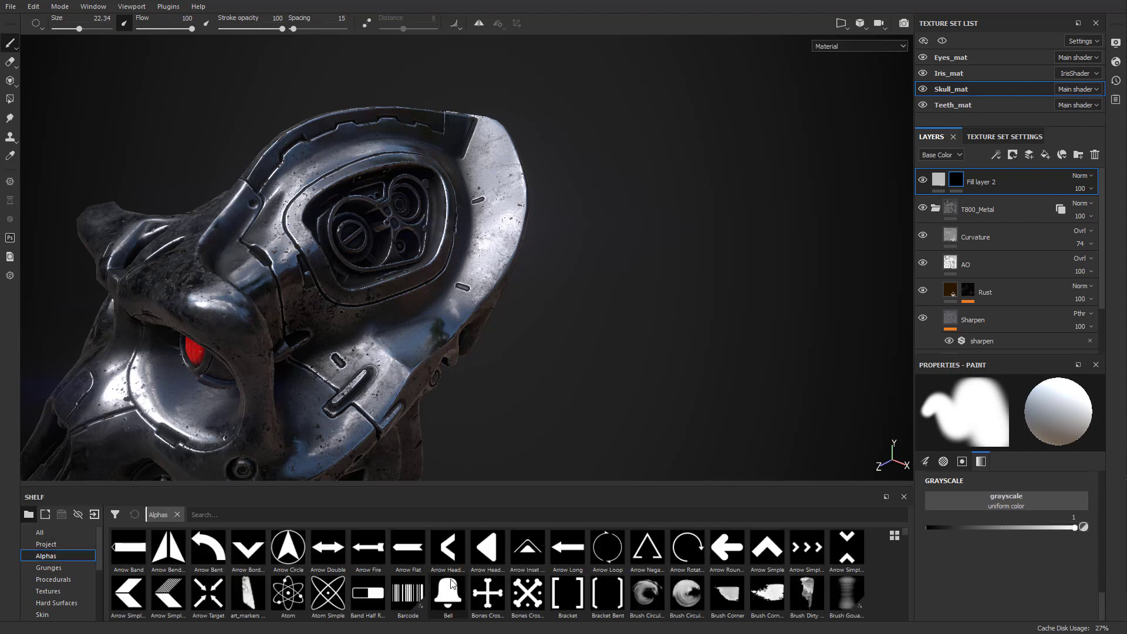
# Try several arrow alphas on the brush, including Arrow Loop and Arrow Negative, with the alpha parameters in view.
pyautogui.click(495, 547)
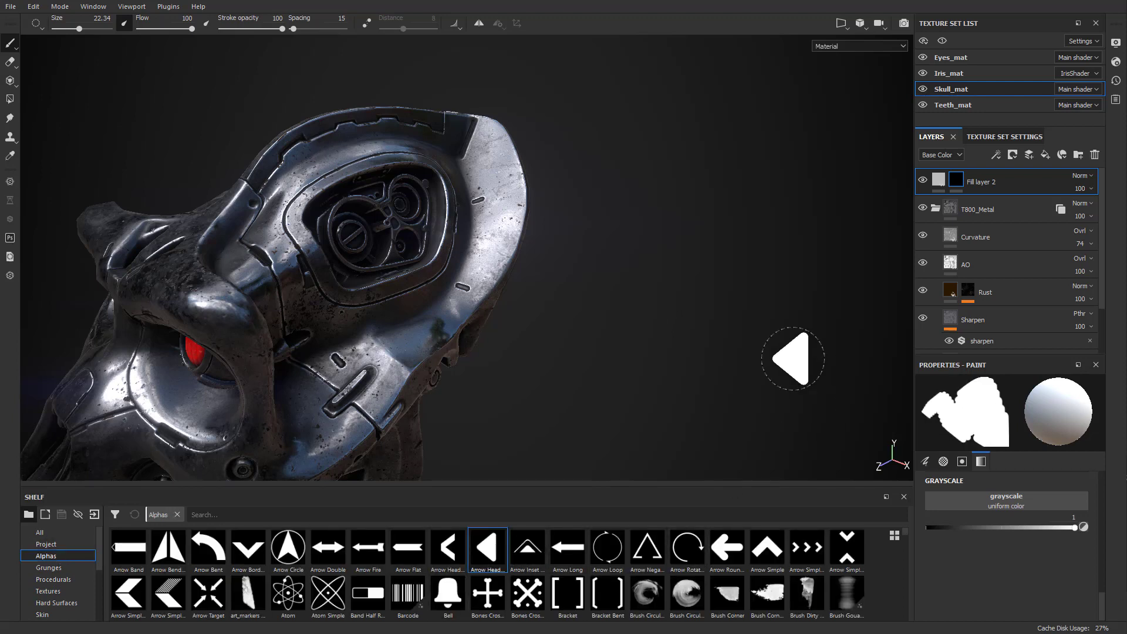
pyautogui.click(527, 555)
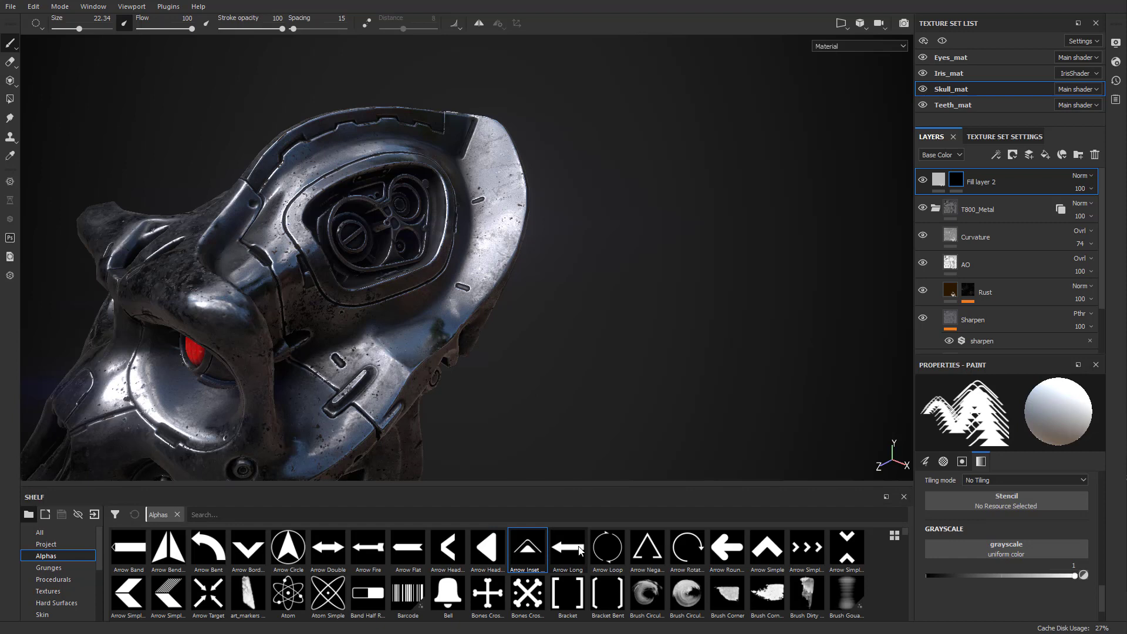
pyautogui.moveTo(579, 550)
pyautogui.mouseDown()
pyautogui.moveTo(473, 294)
pyautogui.moveTo(608, 549)
pyautogui.mouseUp()
pyautogui.click(607, 547)
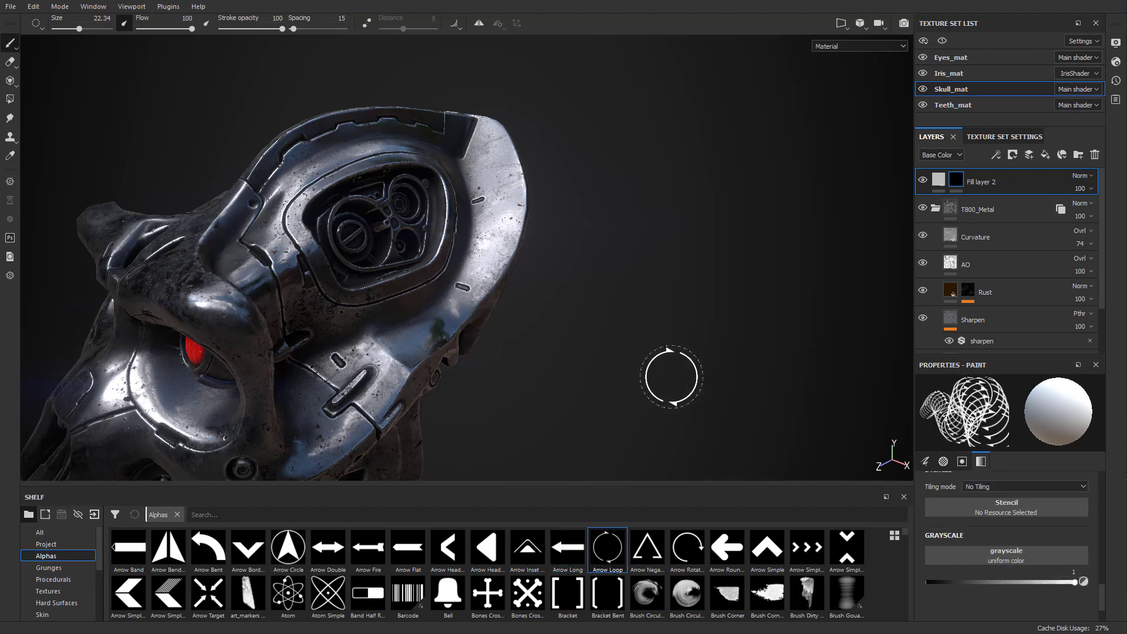
pyautogui.scroll(5, 1003, 515)
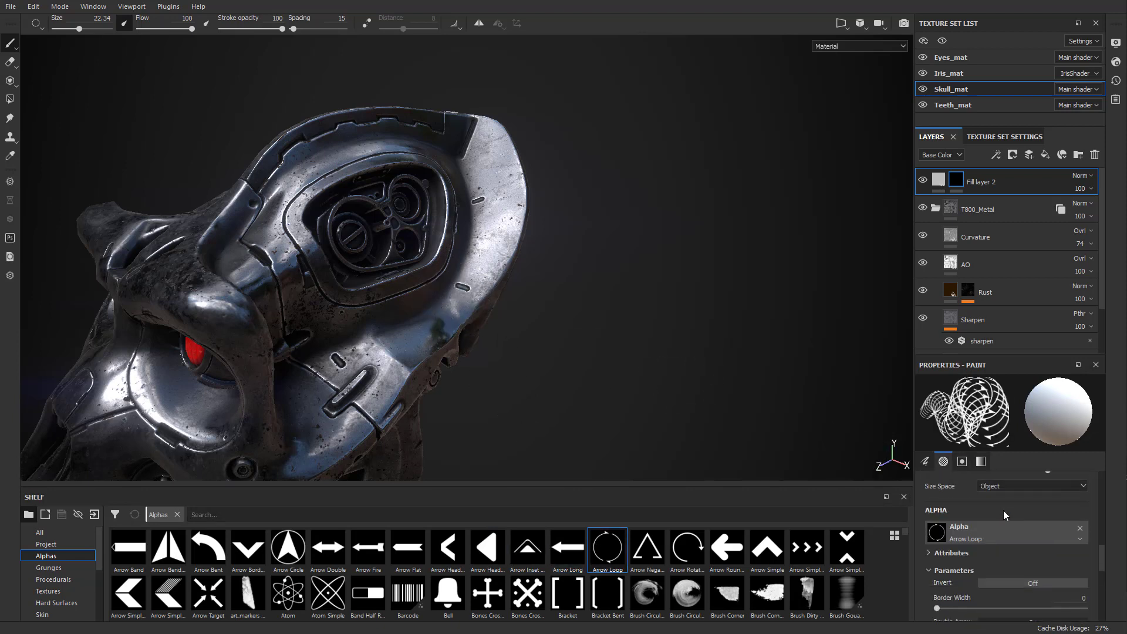
pyautogui.click(727, 552)
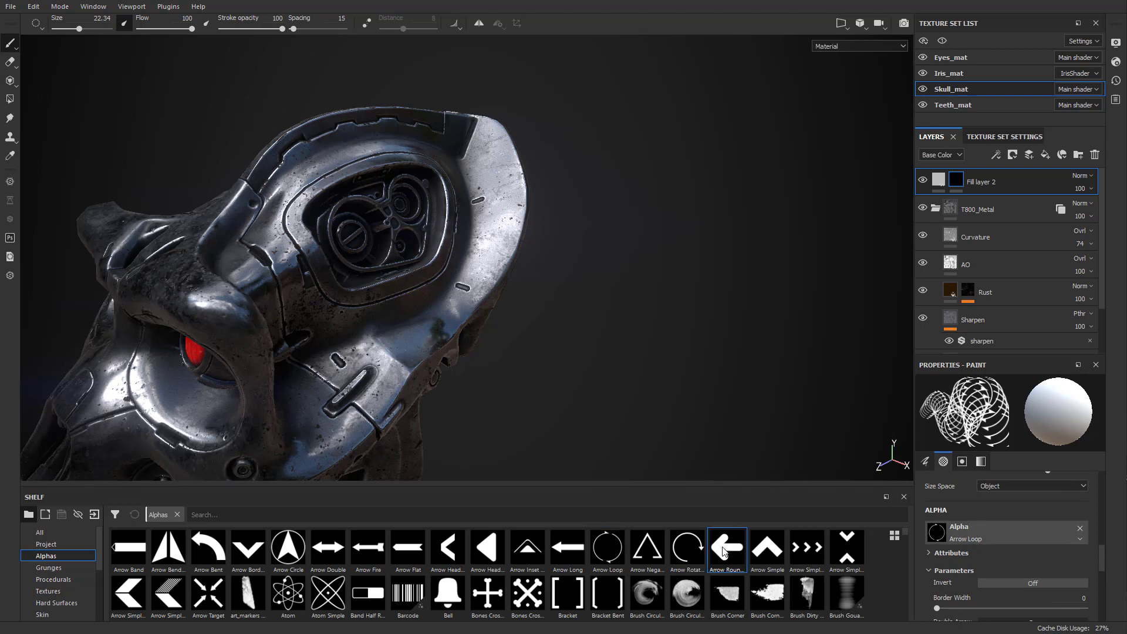
pyautogui.click(766, 552)
pyautogui.click(649, 552)
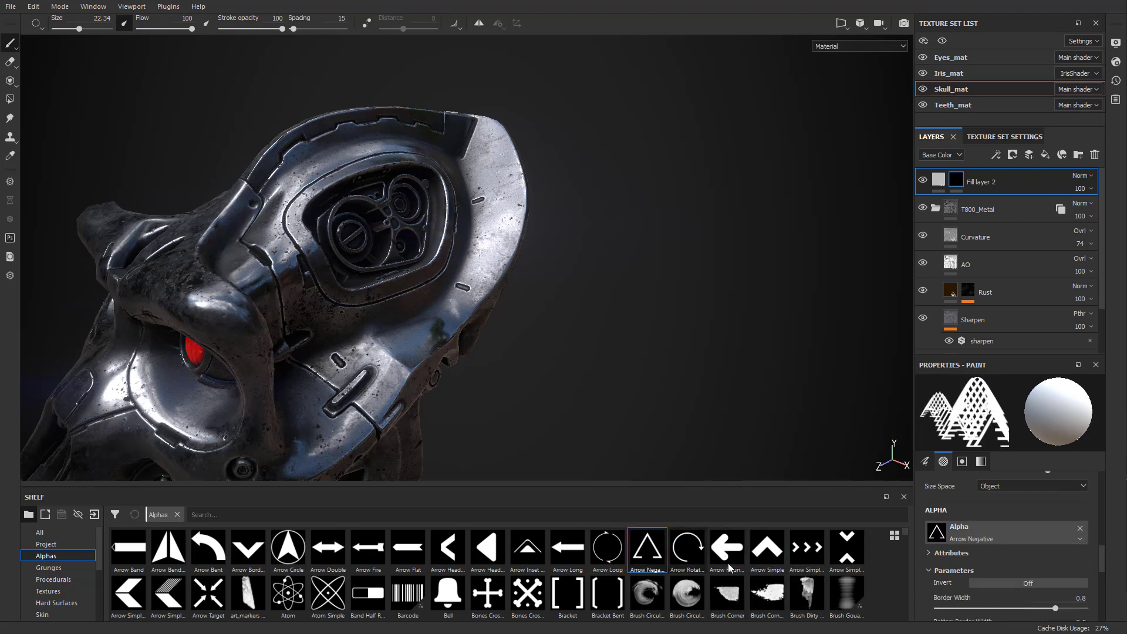
# Apply the Arrow Simple Multiple alpha and set its width to 0.35 and quantity to 5.
pyautogui.click(806, 547)
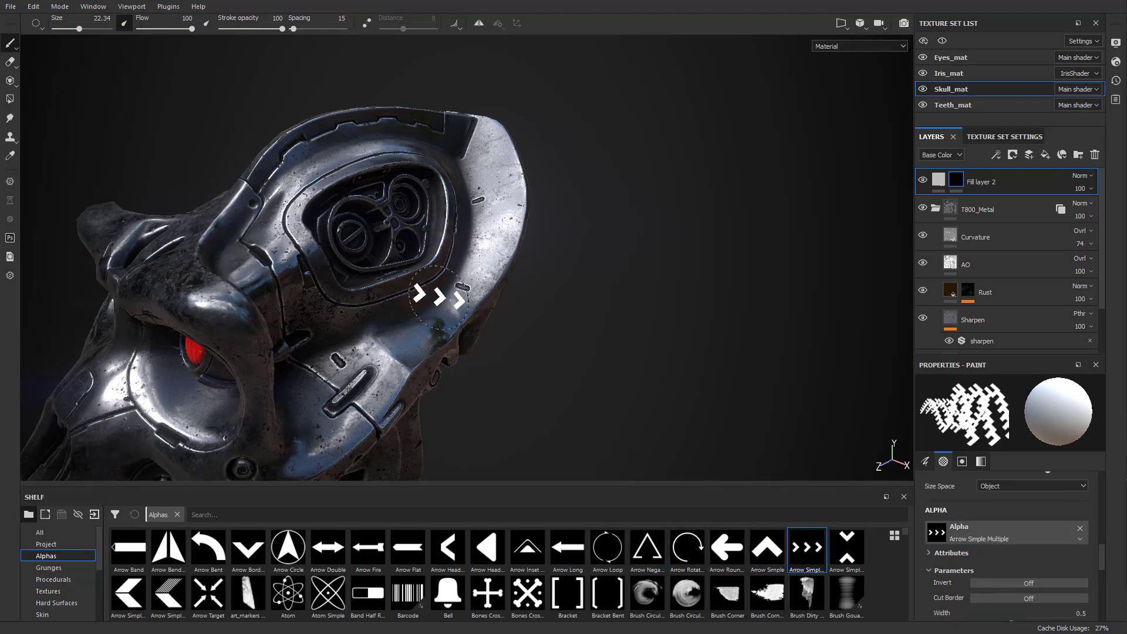
pyautogui.scroll(-2, 1015, 545)
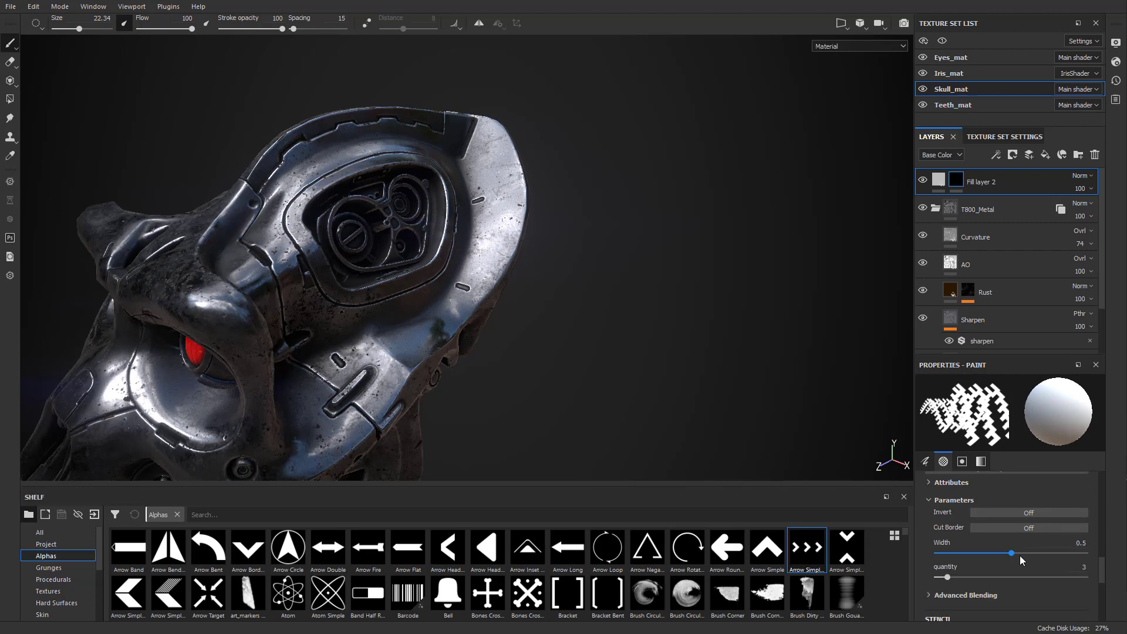
pyautogui.moveTo(1011, 556)
pyautogui.mouseDown()
pyautogui.moveTo(942, 558)
pyautogui.moveTo(991, 562)
pyautogui.moveTo(1004, 578)
pyautogui.moveTo(939, 579)
pyautogui.moveTo(955, 579)
pyautogui.mouseUp()
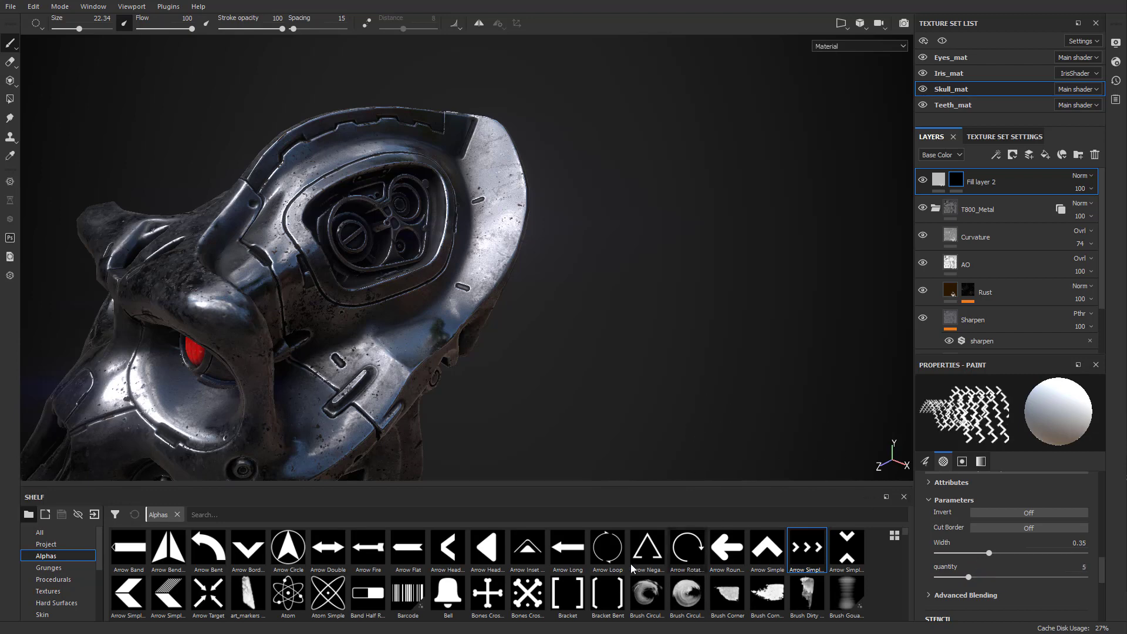
# Browse the alphas to the sign symbols and make the shelf taller.
pyautogui.scroll(-15, 632, 568)
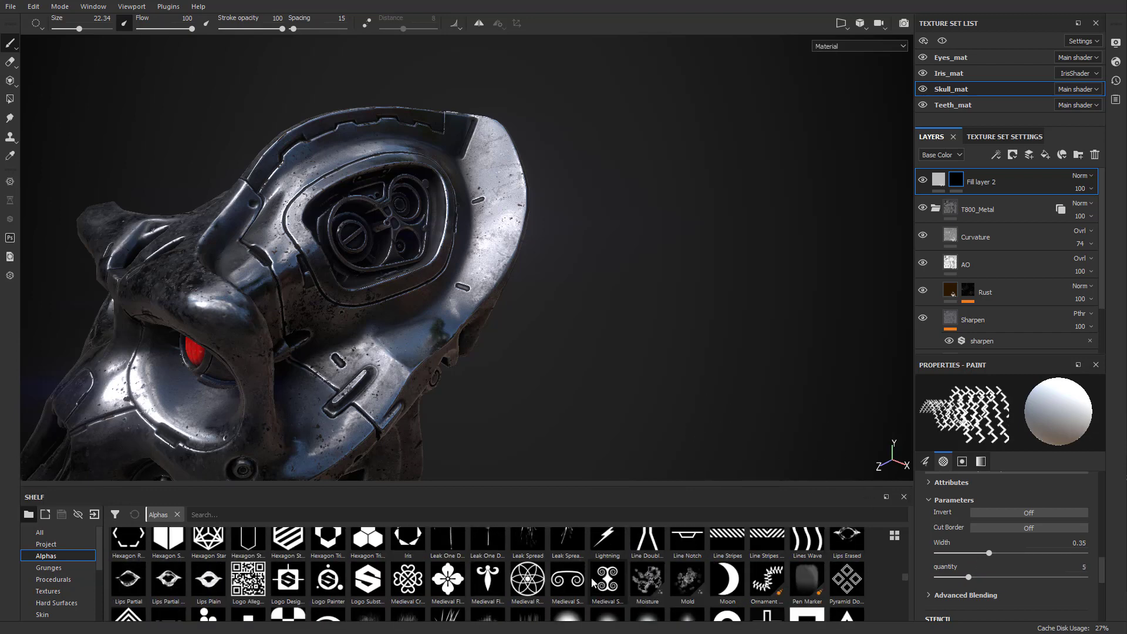
pyautogui.scroll(-10, 593, 583)
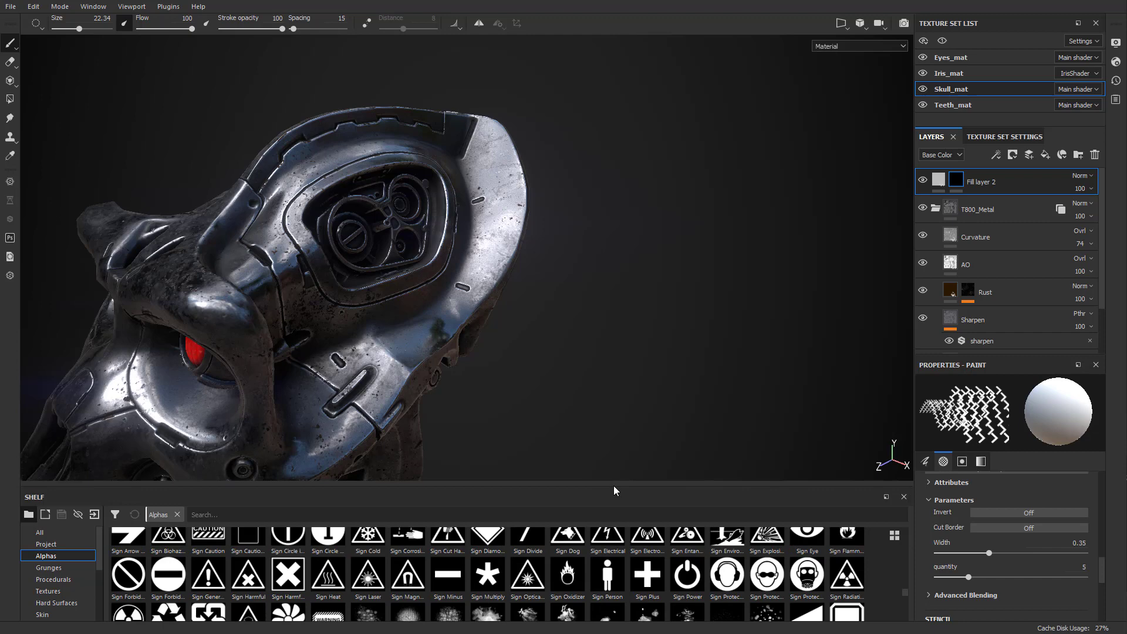
pyautogui.moveTo(614, 484); pyautogui.dragTo(615, 408)
pyautogui.scroll(1, 553, 468)
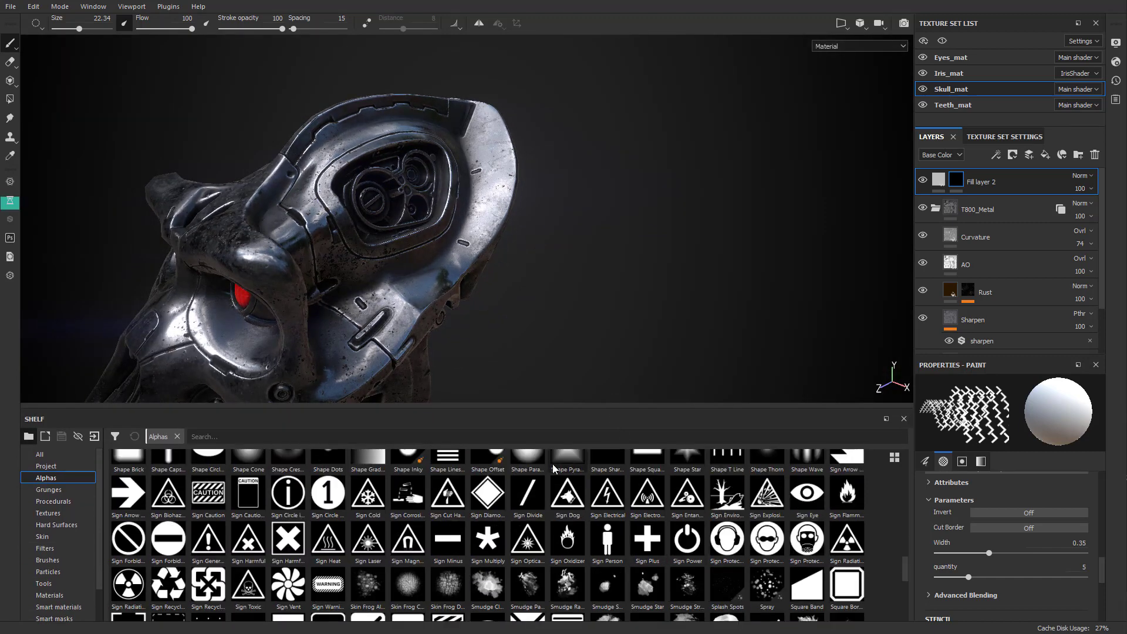
# Apply the Sign Dog alpha and toggle its Hide Border and Hide Symbol parameters on and off.
pyautogui.click(569, 501)
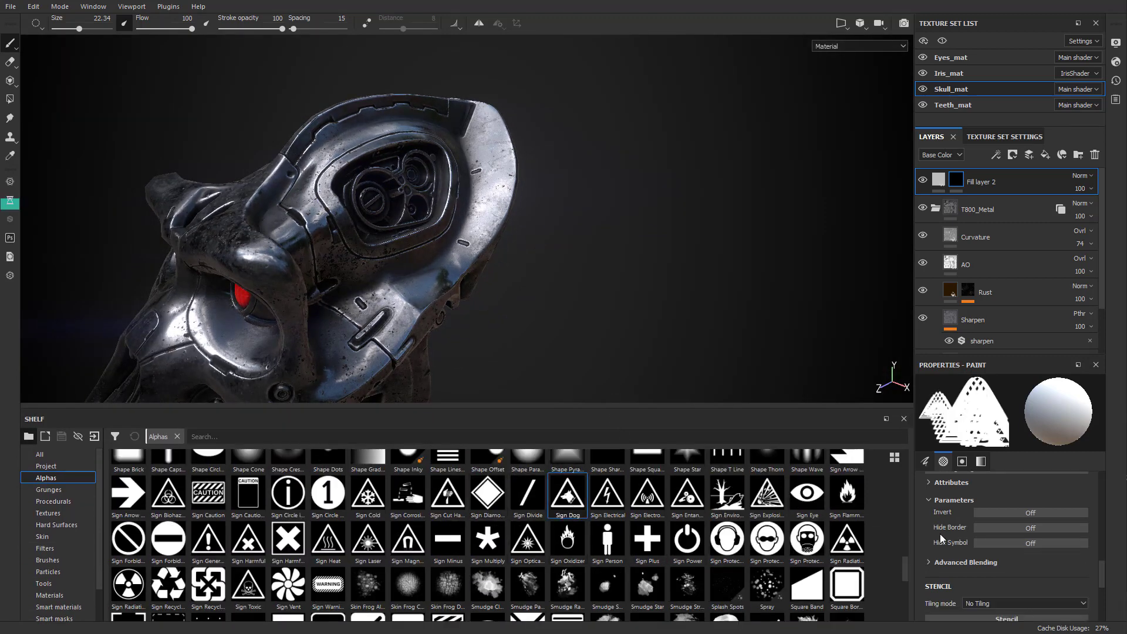
pyautogui.scroll(-3, 1012, 555)
pyautogui.scroll(3, 1012, 554)
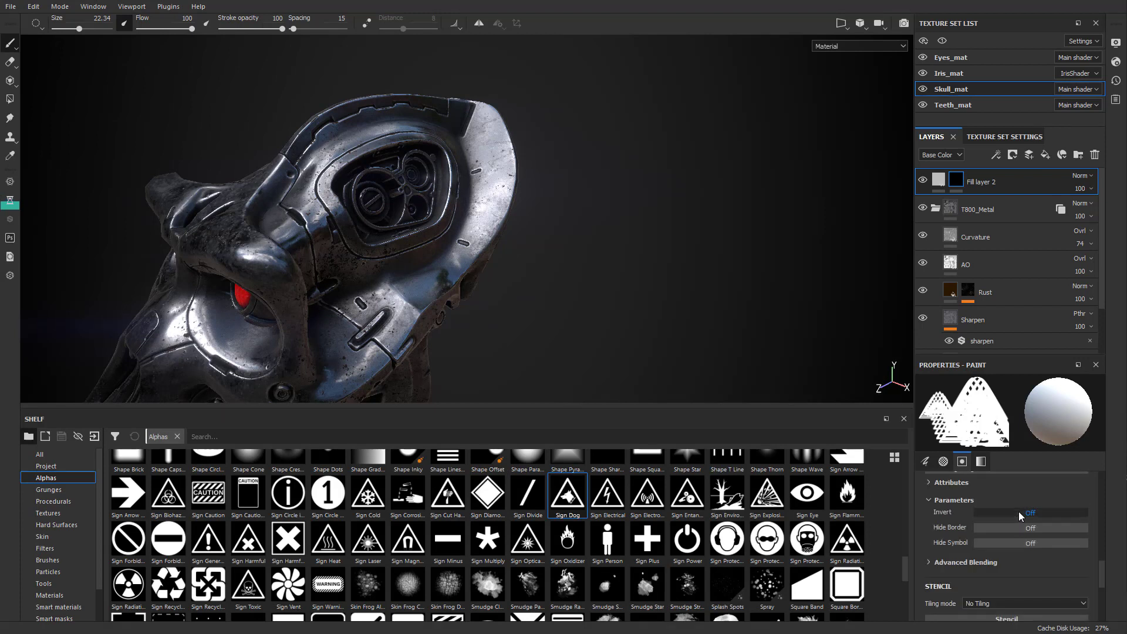
pyautogui.click(1018, 526)
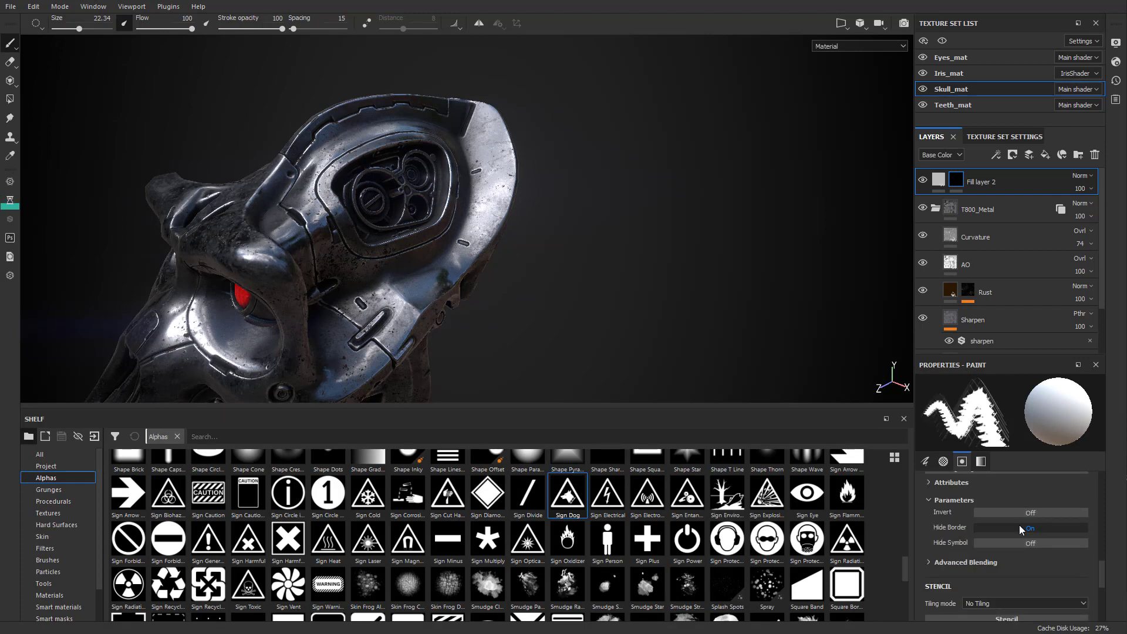
pyautogui.click(1019, 527)
pyautogui.click(1019, 538)
pyautogui.click(1019, 538)
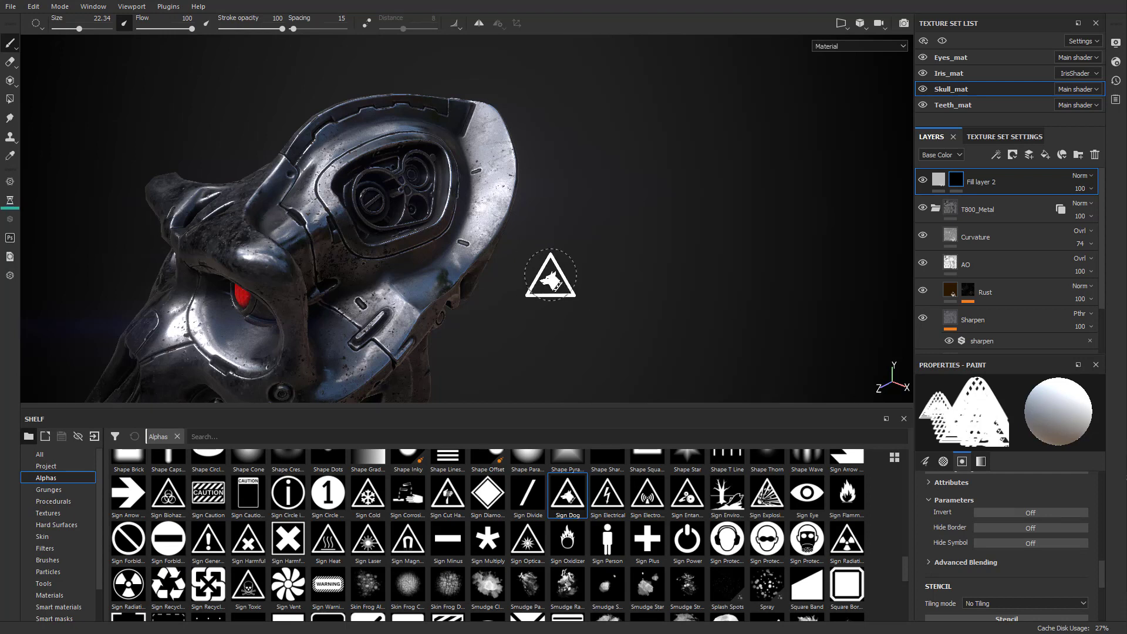
# Stamp the Sign Power alpha at brush size 11.75 onto the skull's outer rim, between the two small slots.
pyautogui.click(687, 536)
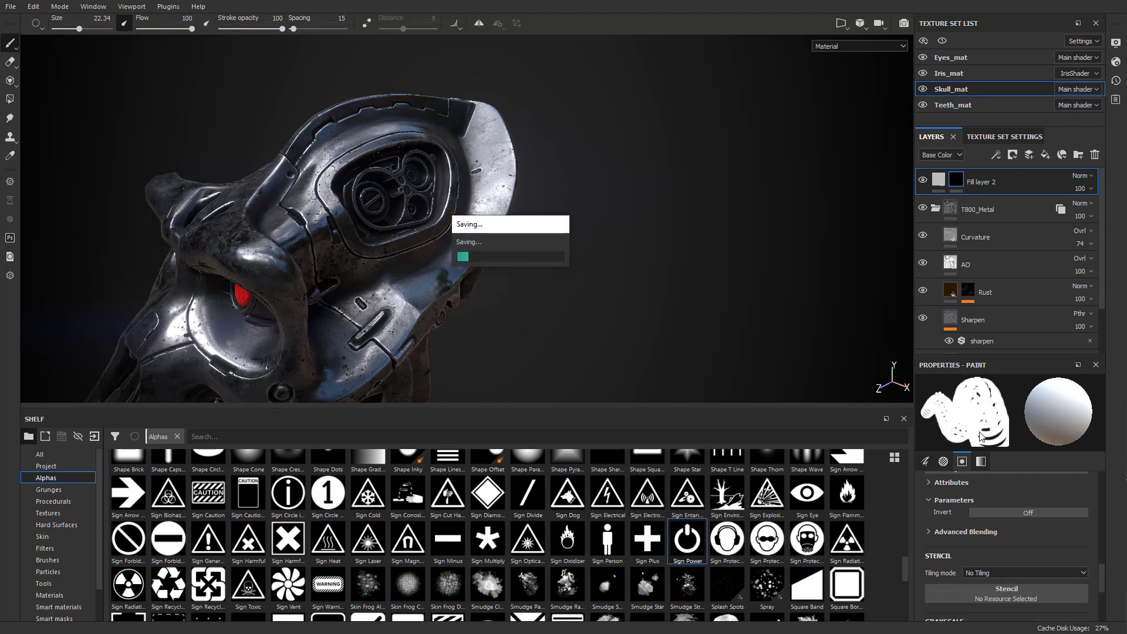
pyautogui.keyDown('ctrl'); pyautogui.moveTo(479, 203); pyautogui.dragTo(445, 203, button='right'); pyautogui.keyUp('ctrl')
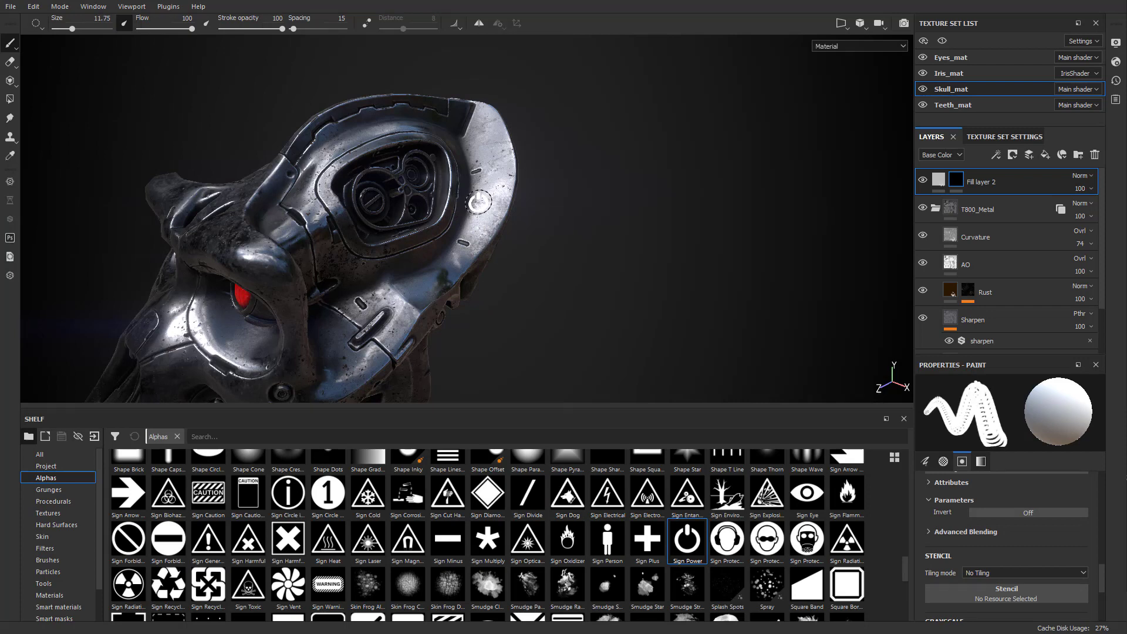
pyautogui.keyDown('alt'); pyautogui.moveTo(509, 200); pyautogui.dragTo(551, 210); pyautogui.keyUp('alt')
pyautogui.keyDown('alt'); pyautogui.moveTo(551, 210); pyautogui.dragTo(572, 208, button='right'); pyautogui.keyUp('alt')
pyautogui.keyDown('alt'); pyautogui.moveTo(572, 209); pyautogui.dragTo(571, 235, button='middle'); pyautogui.keyUp('alt')
pyautogui.keyDown('alt'); pyautogui.moveTo(571, 208); pyautogui.dragTo(626, 270); pyautogui.keyUp('alt')
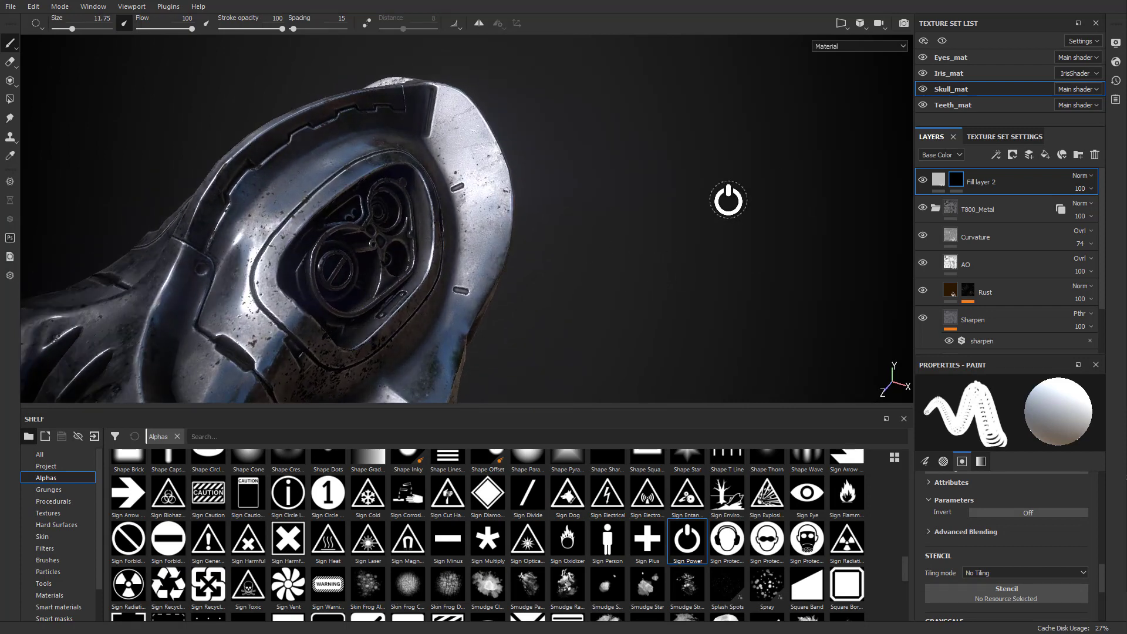
pyautogui.keyDown('alt'); pyautogui.moveTo(727, 199); pyautogui.dragTo(717, 220); pyautogui.keyUp('alt')
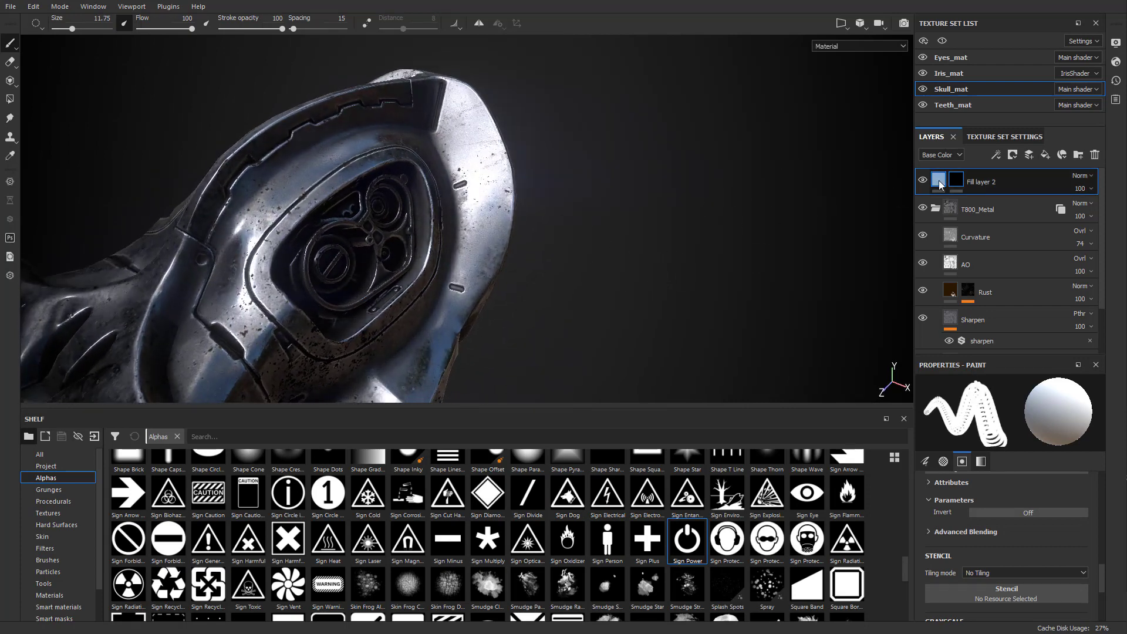
pyautogui.keyDown('alt'); pyautogui.moveTo(652, 175); pyautogui.dragTo(687, 175, button='right'); pyautogui.keyUp('alt')
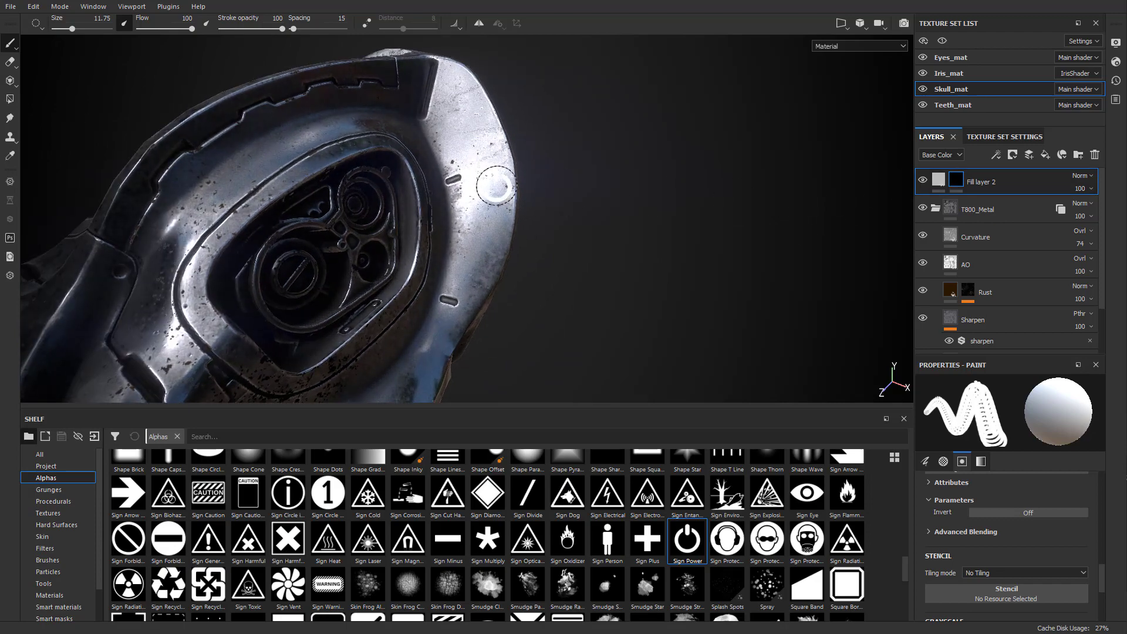
pyautogui.click(484, 206)
# Set the new fill layer's height to 0.0428 to raise the power symbol.
pyautogui.moveTo(685, 259)
pyautogui.keyDown('alt'); pyautogui.mouseDown()
pyautogui.moveTo(599, 170)
pyautogui.moveTo(727, 264)
pyautogui.moveTo(622, 210)
pyautogui.moveTo(732, 252)
pyautogui.moveTo(717, 221)
pyautogui.moveTo(684, 239)
pyautogui.moveTo(708, 260)
pyautogui.mouseUp(); pyautogui.keyUp('alt')
pyautogui.click(938, 179)
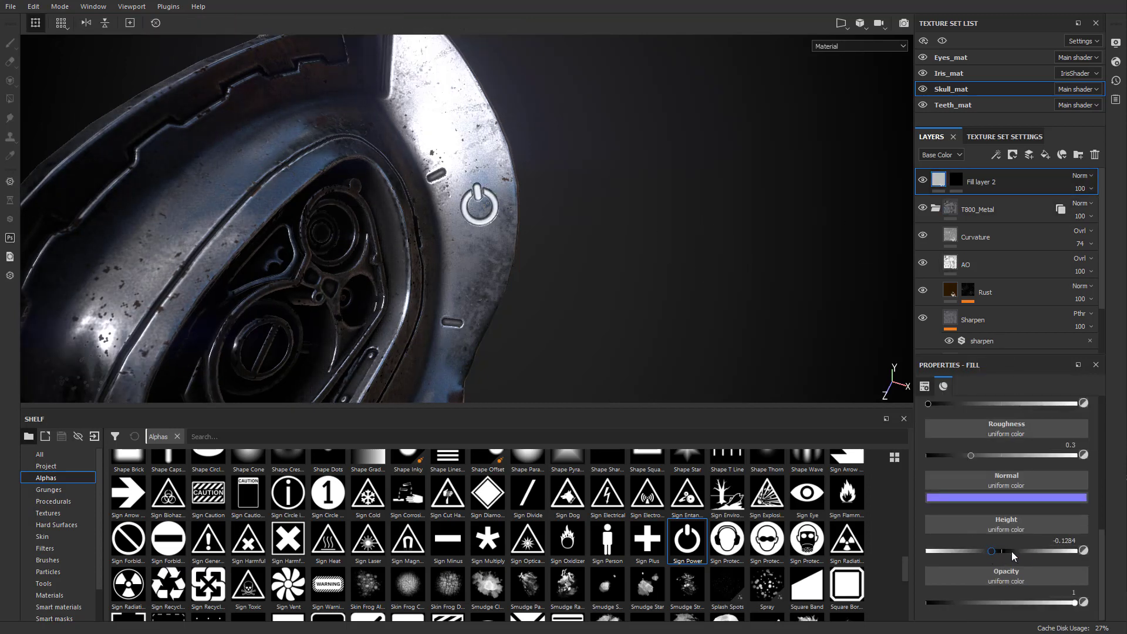
pyautogui.moveTo(1012, 556)
pyautogui.mouseDown()
pyautogui.moveTo(980, 554)
pyautogui.moveTo(1004, 553)
pyautogui.mouseUp()
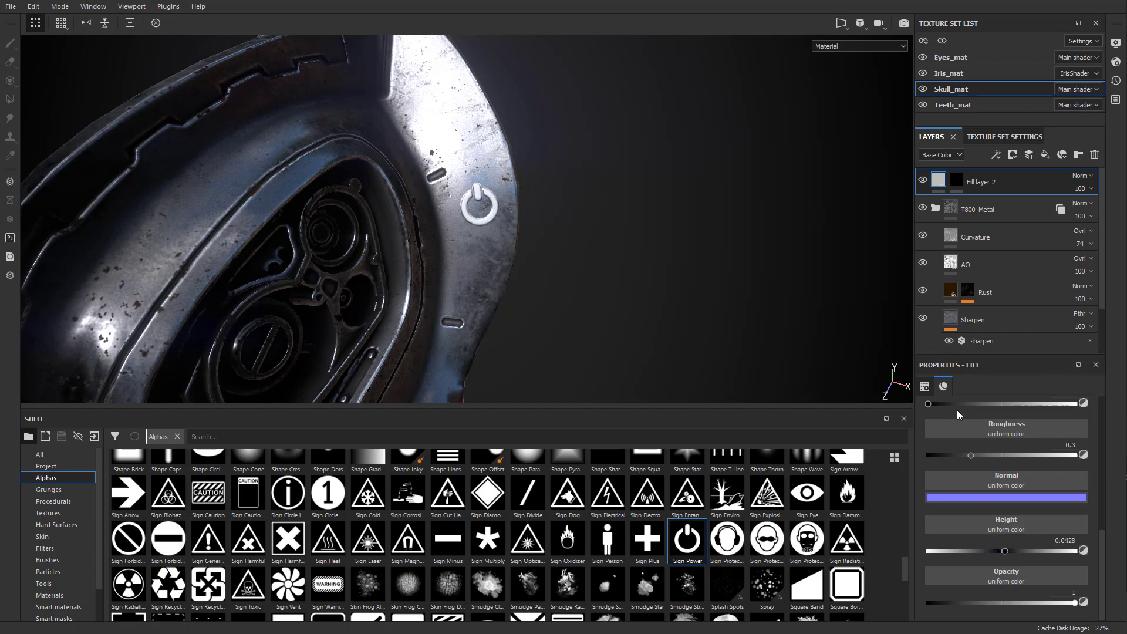
# Change the new fill layer's base color to bright red.
pyautogui.scroll(5, 956, 409)
pyautogui.click(986, 525)
pyautogui.moveTo(1053, 555); pyautogui.dragTo(1080, 547)
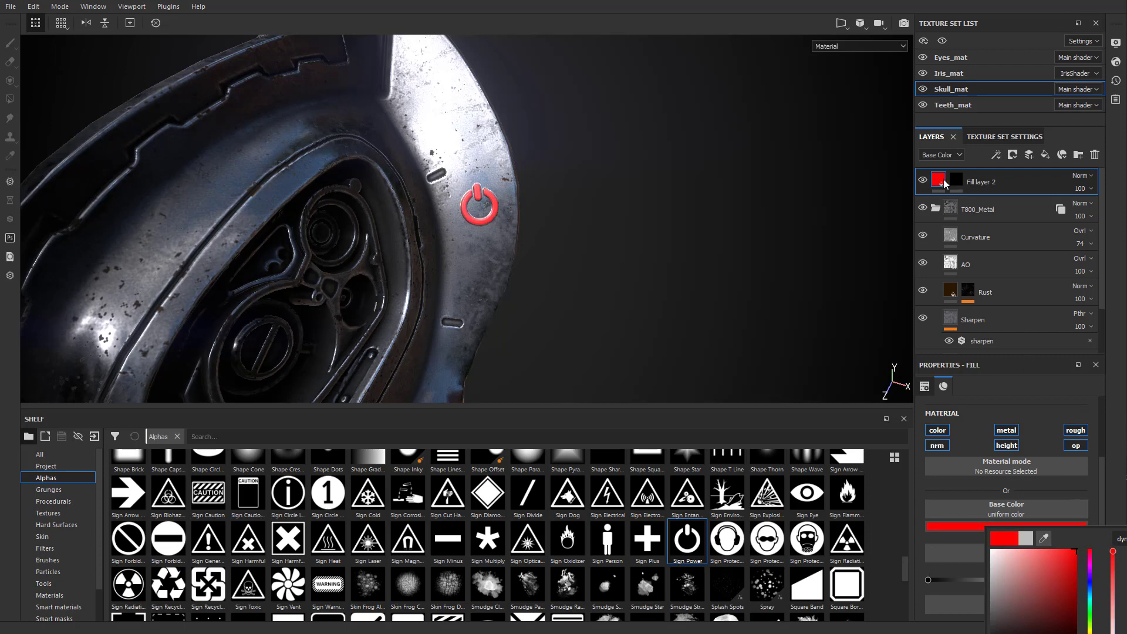
# Select the fill layer's mask, reduce the brush size to 10.19 and rotate the power symbol clockwise.
pyautogui.click(956, 180)
pyautogui.moveTo(634, 234)
pyautogui.keyDown('alt'); pyautogui.mouseDown()
pyautogui.moveTo(635, 156)
pyautogui.moveTo(521, 192)
pyautogui.mouseUp(); pyautogui.keyUp('alt')
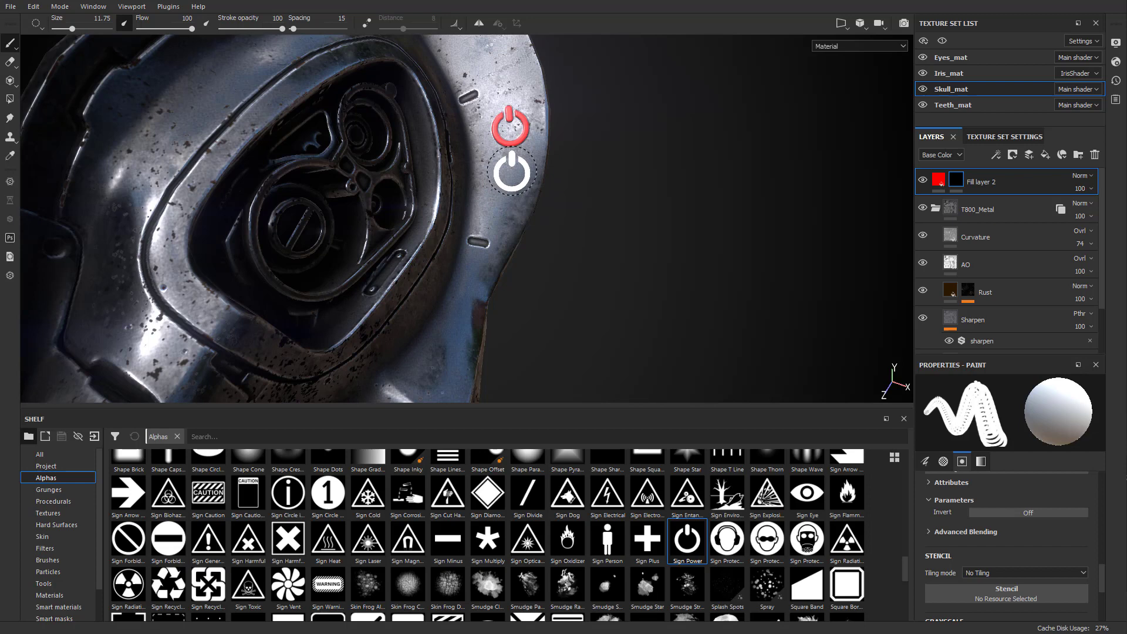
pyautogui.press('ctrl')
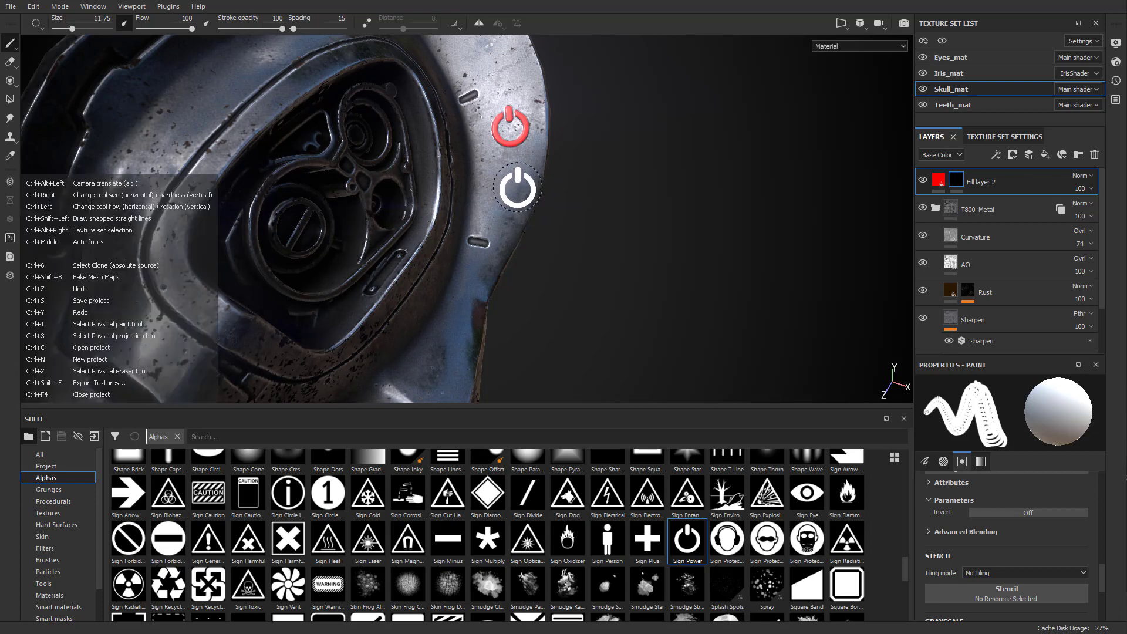
pyautogui.keyDown('ctrl'); pyautogui.moveTo(112, 229); pyautogui.dragTo(55, 226, button='right'); pyautogui.keyUp('ctrl')
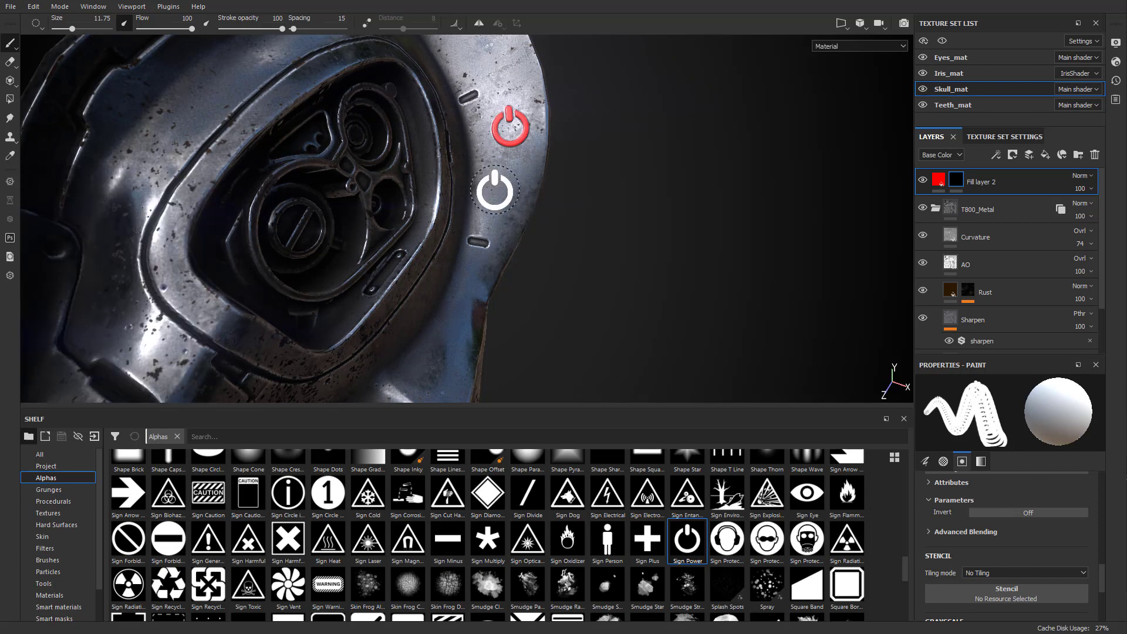
pyautogui.keyDown('ctrl'); pyautogui.moveTo(510, 185); pyautogui.dragTo(528, 185, button='right'); pyautogui.keyUp('ctrl')
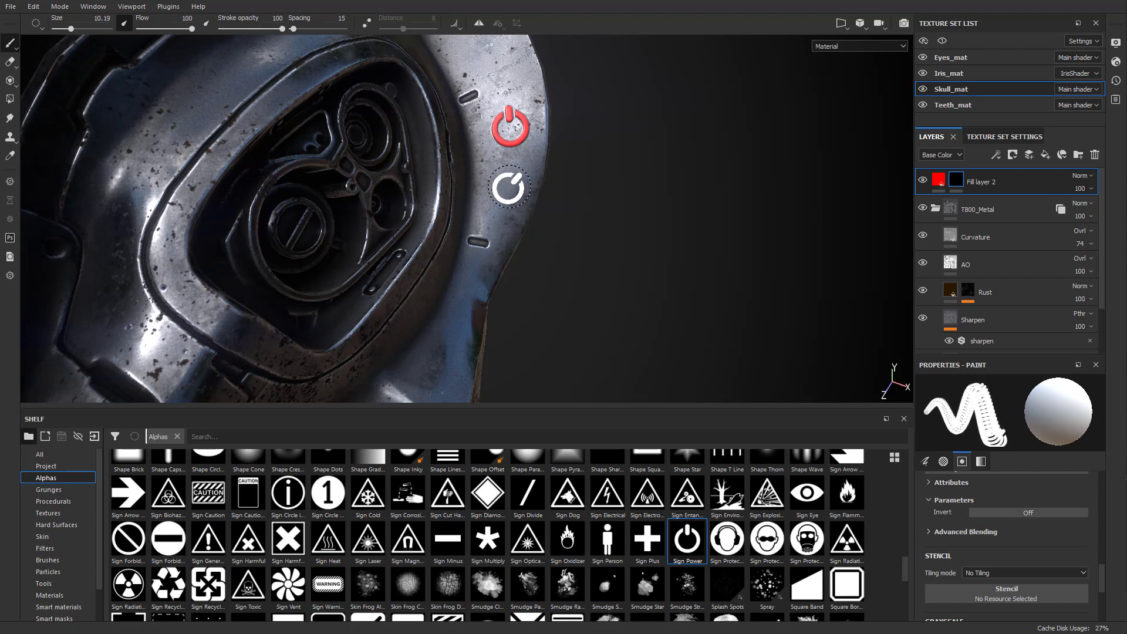
# Stamp a smaller, sideways-rotated power symbol at brush size 5.71 on the skull's rim, just above the lower slot.
pyautogui.moveTo(509, 186)
pyautogui.keyDown('ctrl'); pyautogui.mouseDown()
pyautogui.moveTo(508, 164)
pyautogui.moveTo(509, 198)
pyautogui.moveTo(509, 183)
pyautogui.moveTo(481, 187)
pyautogui.moveTo(509, 187)
pyautogui.mouseUp(); pyautogui.keyUp('ctrl')
pyautogui.press('ctrl')
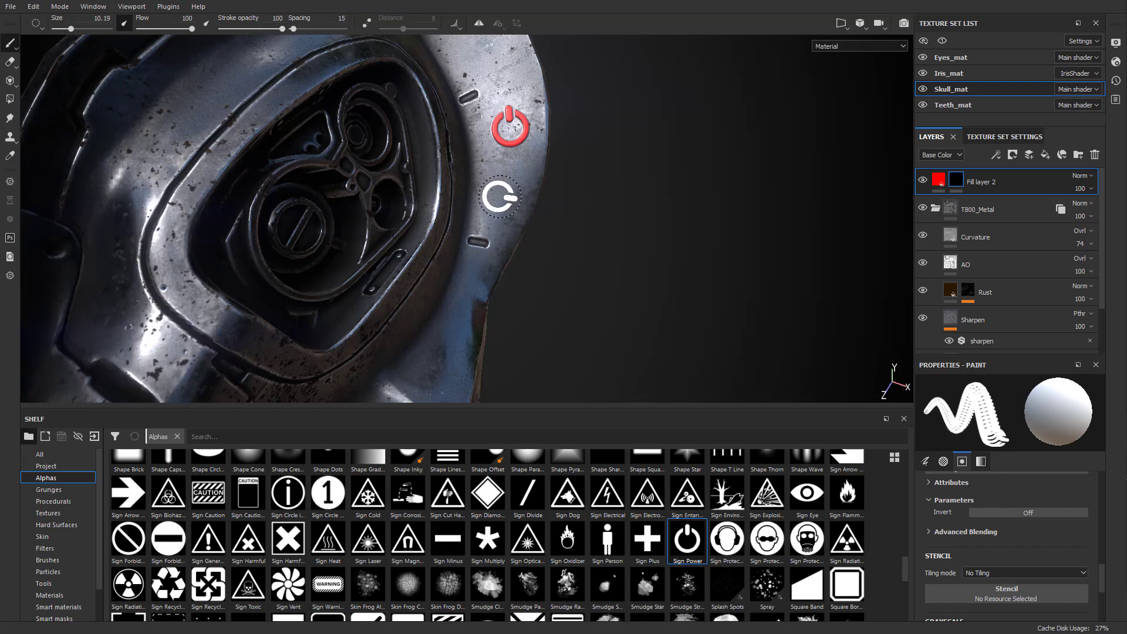
pyautogui.keyDown('ctrl'); pyautogui.moveTo(499, 198); pyautogui.dragTo(497, 197, button='right'); pyautogui.keyUp('ctrl')
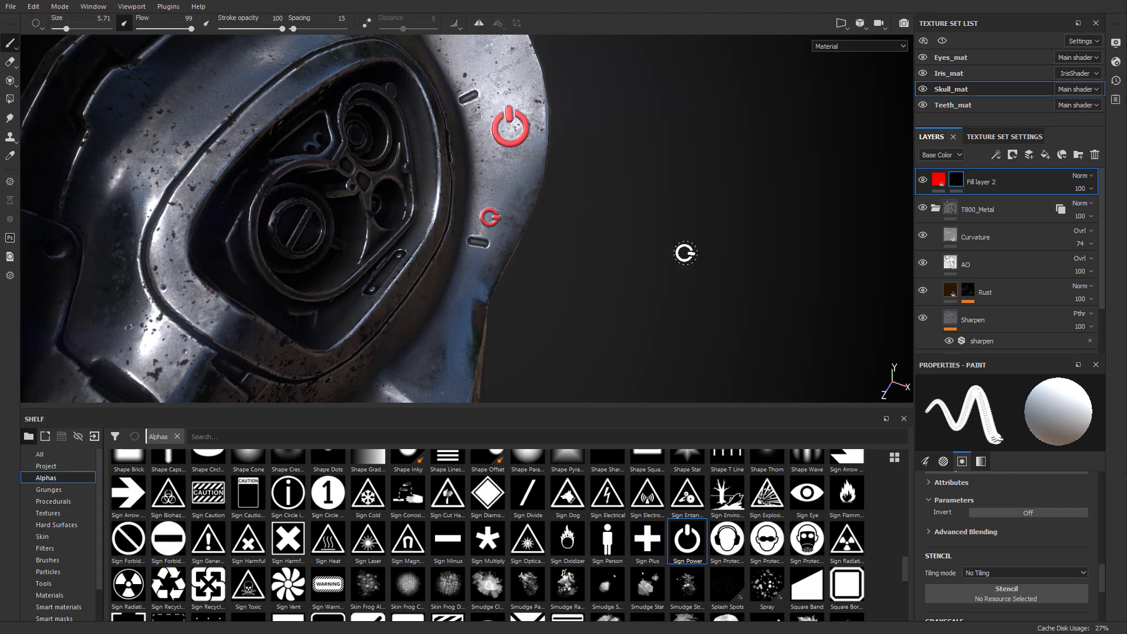
pyautogui.moveTo(685, 253)
pyautogui.keyDown('alt'); pyautogui.mouseDown()
pyautogui.moveTo(618, 241)
pyautogui.moveTo(649, 219)
pyautogui.moveTo(685, 271)
pyautogui.mouseUp(); pyautogui.keyUp('alt')
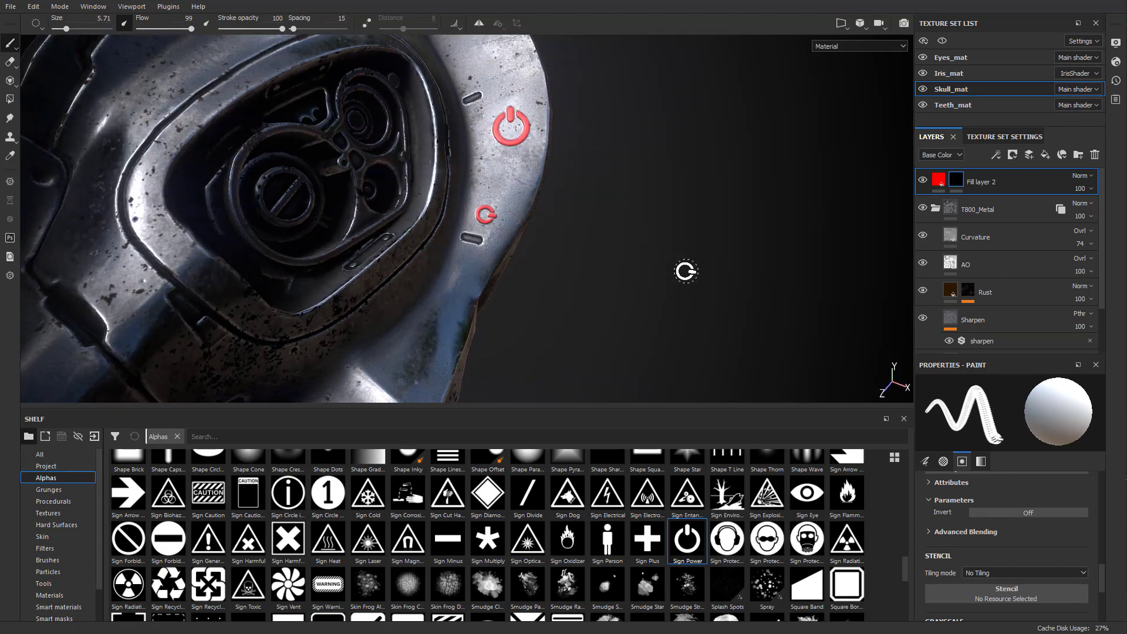
# Stamp the Text Stop alpha upright at brush size 14.22 on the rim, between the two power symbols.
pyautogui.scroll(-5, 472, 568)
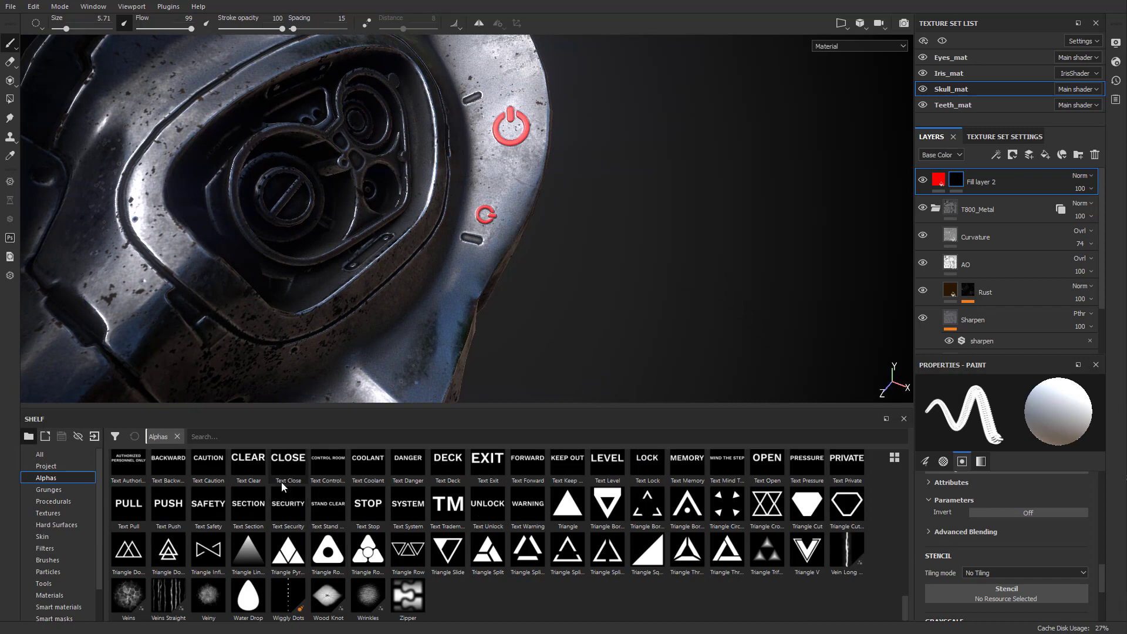
pyautogui.click(368, 505)
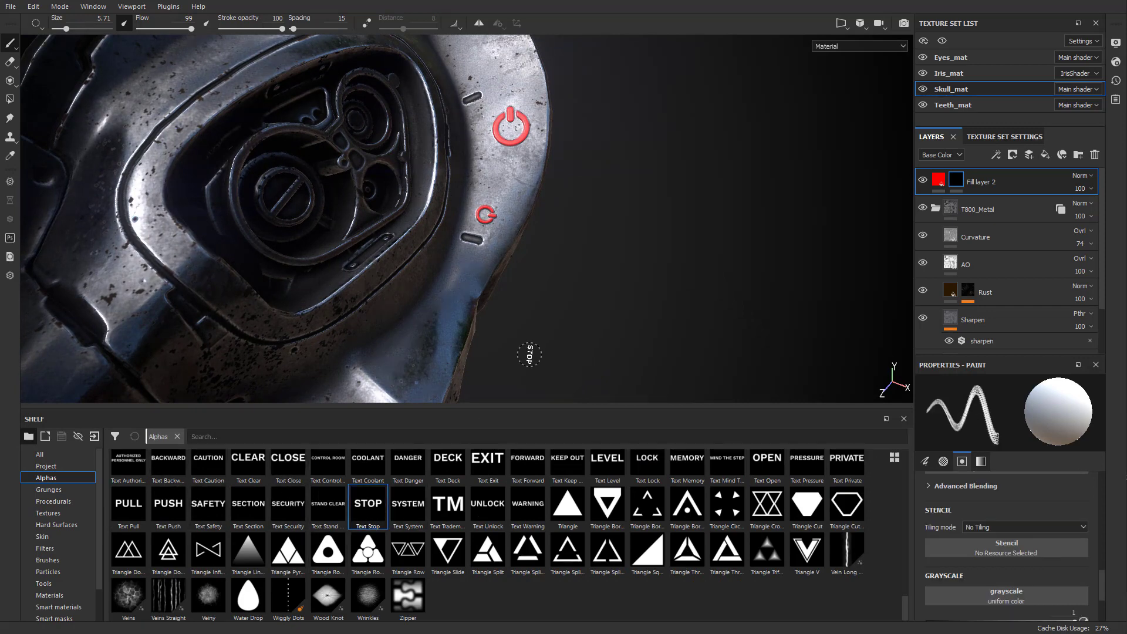
pyautogui.keyDown('alt'); pyautogui.moveTo(572, 262); pyautogui.dragTo(573, 257); pyautogui.keyUp('alt')
pyautogui.keyDown('ctrl'); pyautogui.moveTo(494, 194); pyautogui.dragTo(494, 176); pyautogui.keyUp('ctrl')
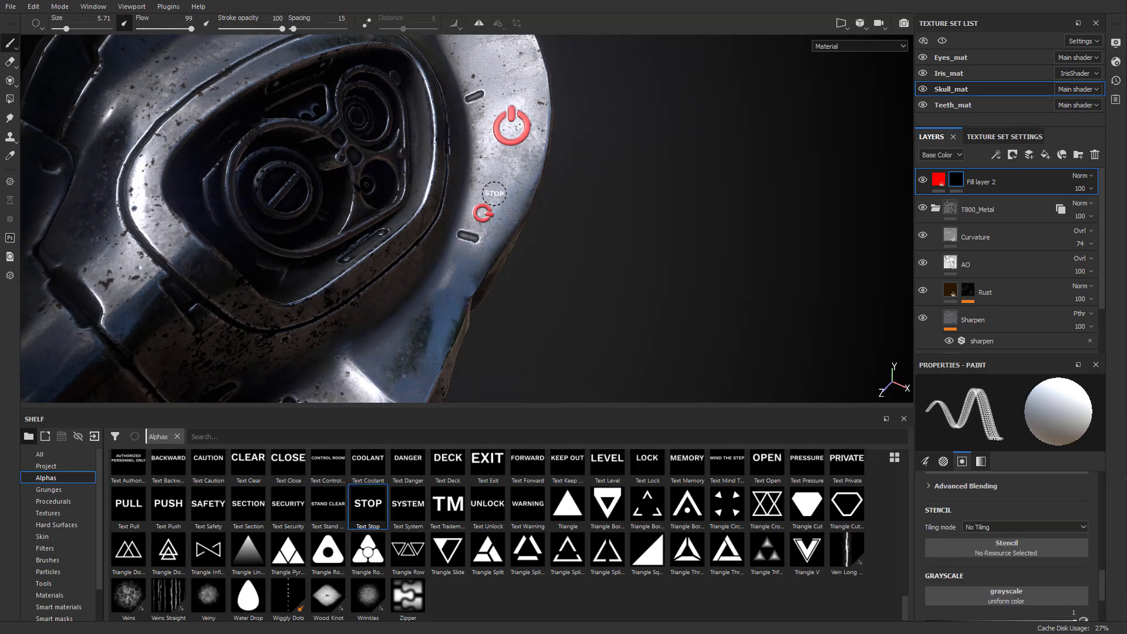
pyautogui.keyDown('ctrl'); pyautogui.moveTo(496, 193); pyautogui.dragTo(528, 192, button='right'); pyautogui.keyUp('ctrl')
pyautogui.click(499, 170)
pyautogui.moveTo(621, 246)
pyautogui.keyDown('alt'); pyautogui.mouseDown()
pyautogui.moveTo(565, 215)
pyautogui.moveTo(616, 245)
pyautogui.mouseUp(); pyautogui.keyUp('alt')
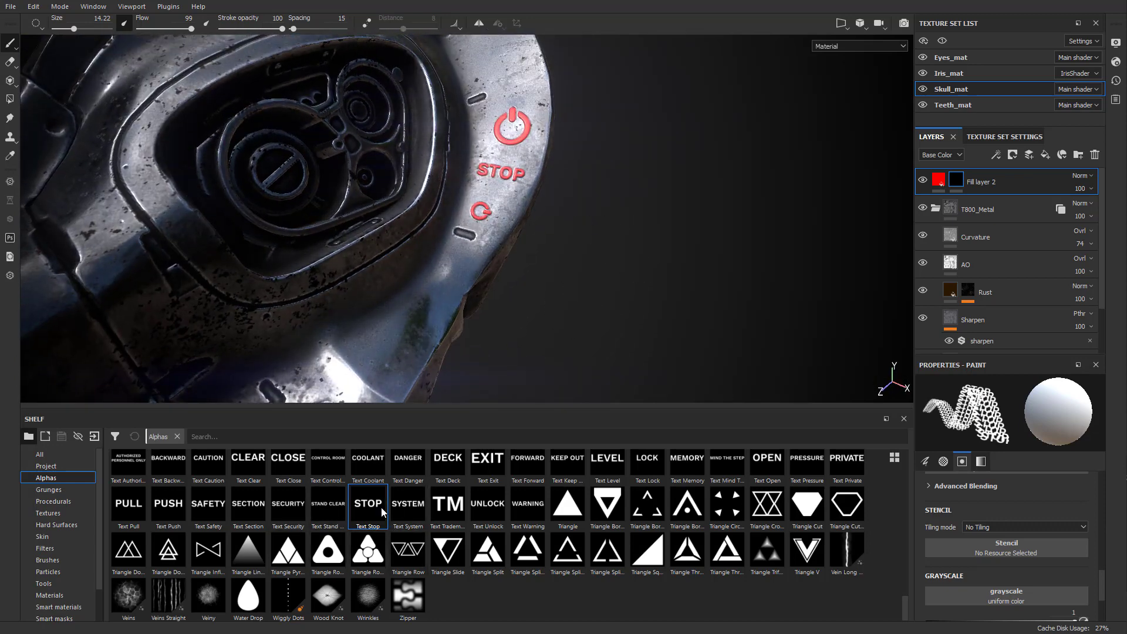
# Look through the text alphas and the current alpha's settings, and search the alphas for "font".
pyautogui.moveTo(371, 517)
pyautogui.scroll(3, 385, 527)
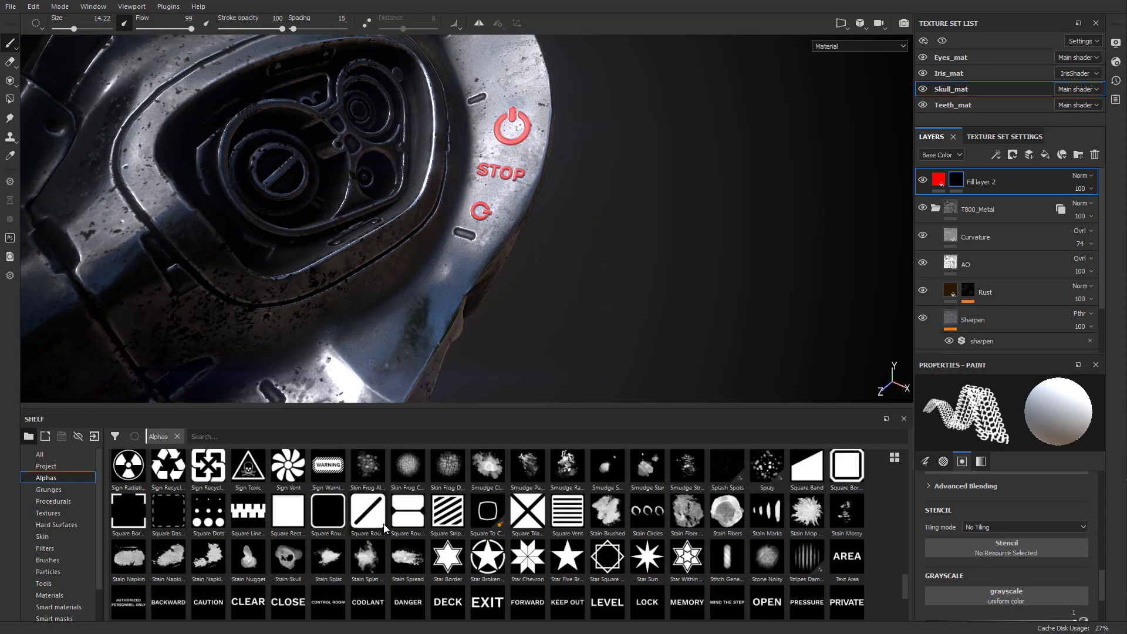
pyautogui.scroll(-3, 420, 564)
pyautogui.scroll(2, 991, 550)
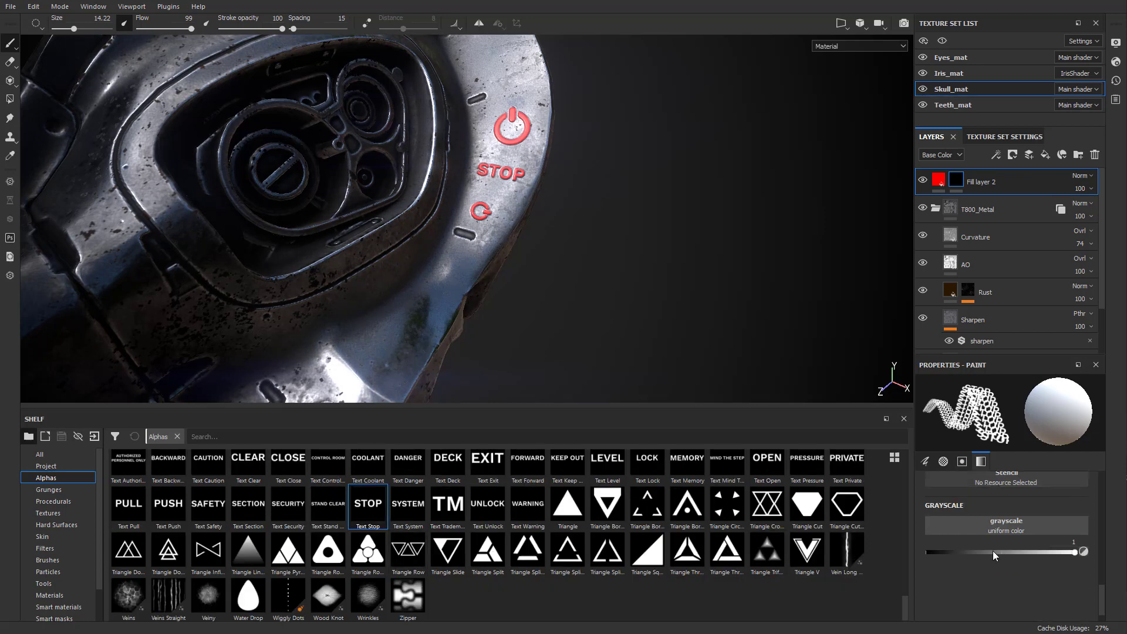
pyautogui.scroll(-5, 992, 550)
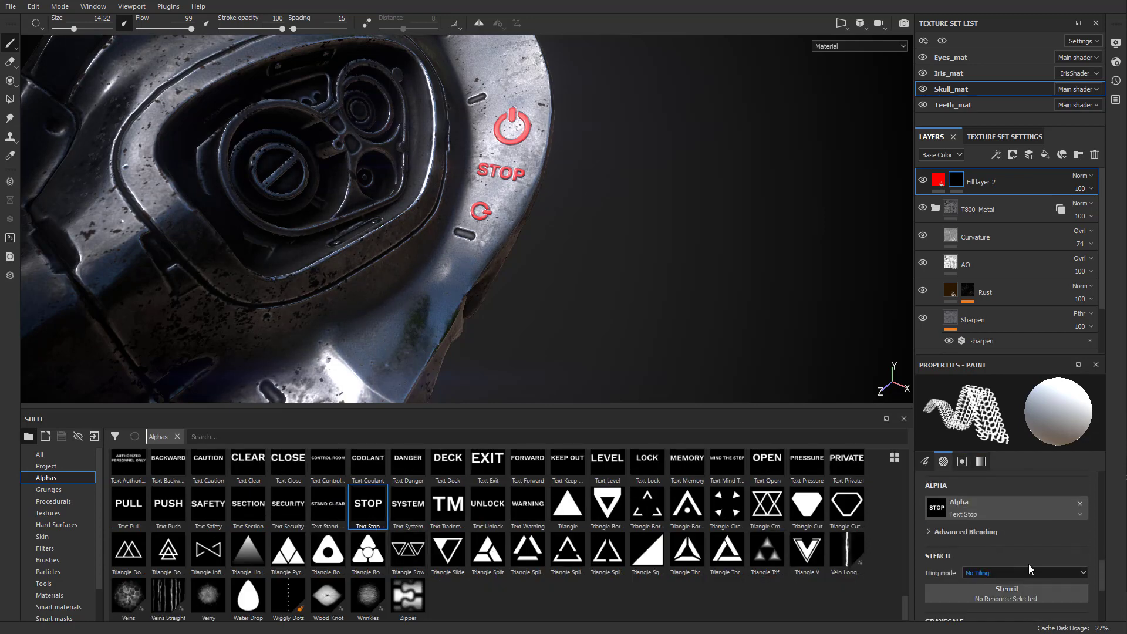
pyautogui.scroll(4, 995, 572)
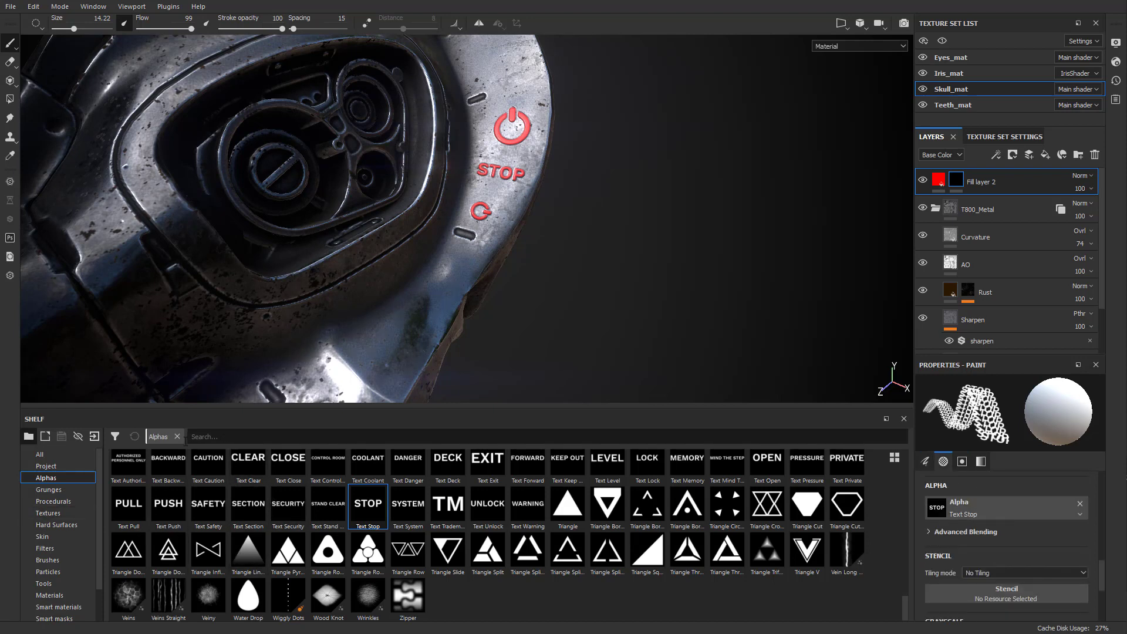
pyautogui.click(243, 436)
pyautogui.write('font')
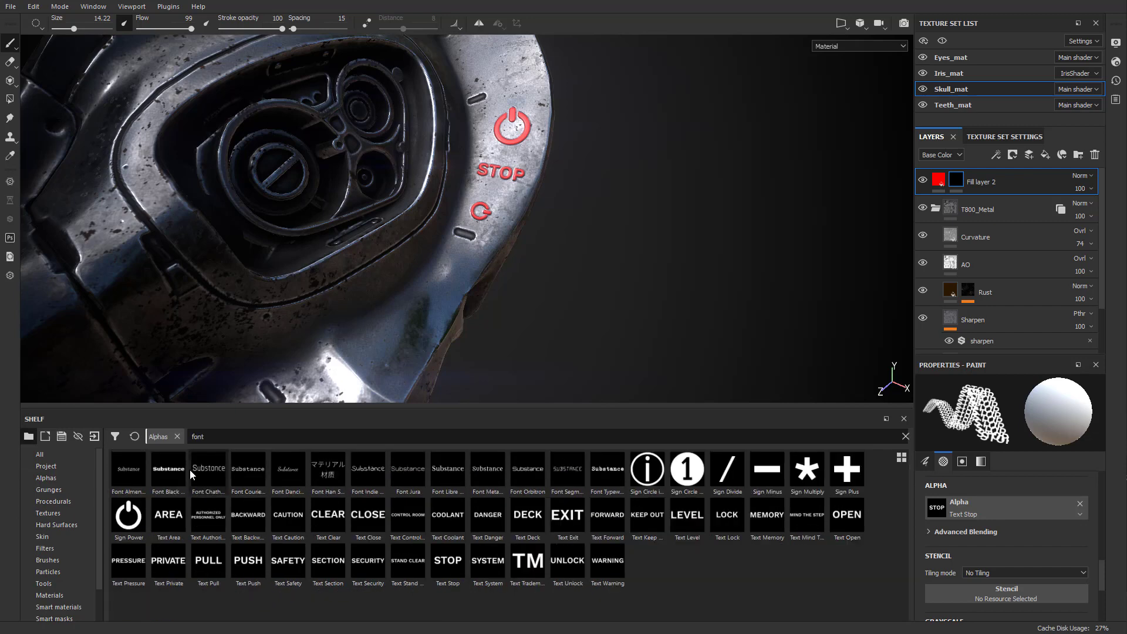
# Clear the shelf search, return to the Alphas category and select the Font Almendra alpha for the brush.
pyautogui.click(67, 457)
pyautogui.click(188, 436)
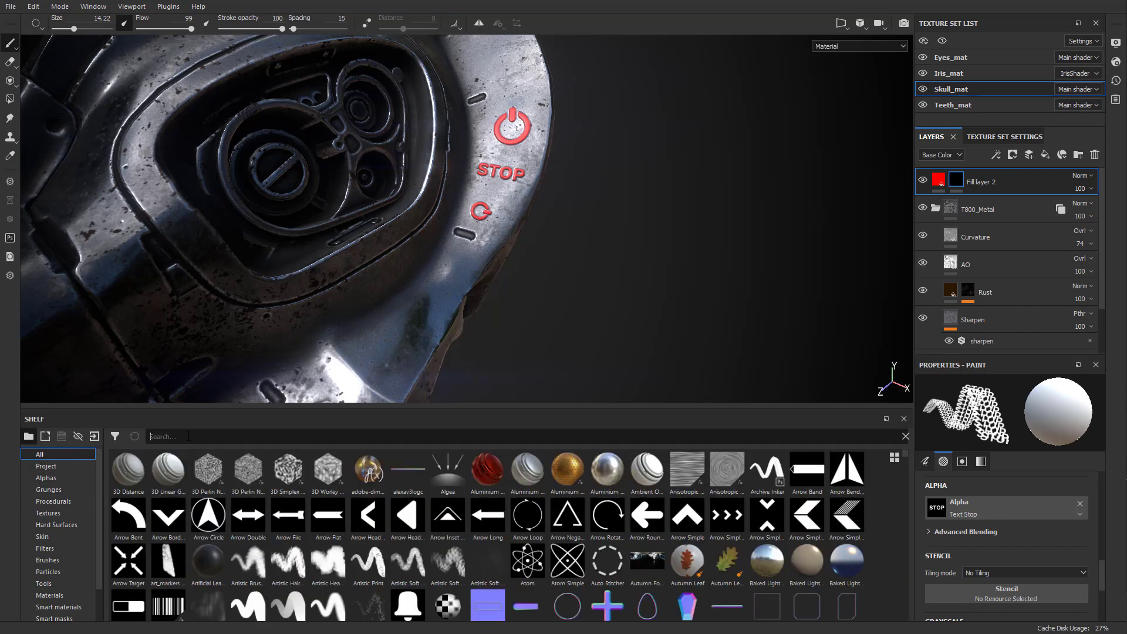
pyautogui.click(65, 477)
pyautogui.scroll(-10, 423, 516)
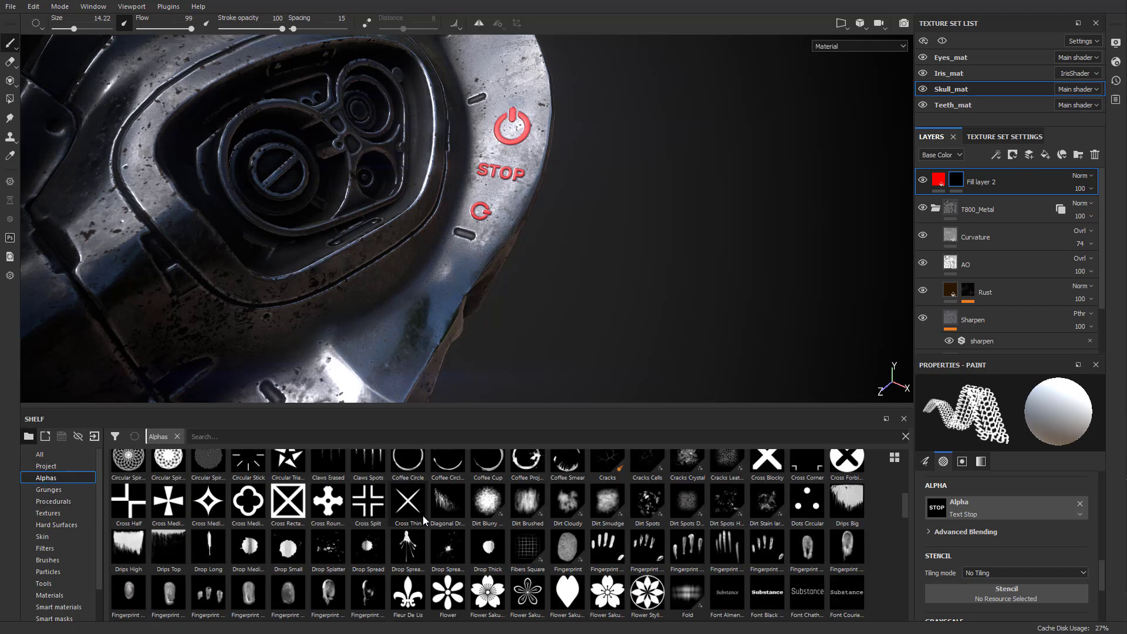
pyautogui.scroll(-1, 422, 515)
pyautogui.scroll(1, 422, 515)
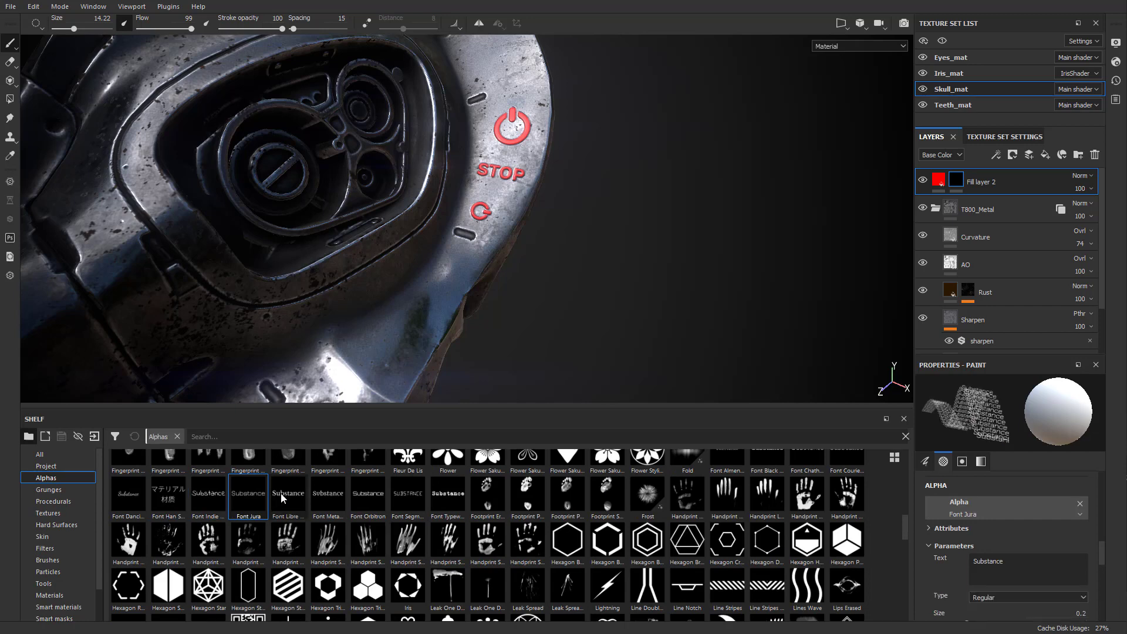
pyautogui.click(754, 464)
pyautogui.click(743, 465)
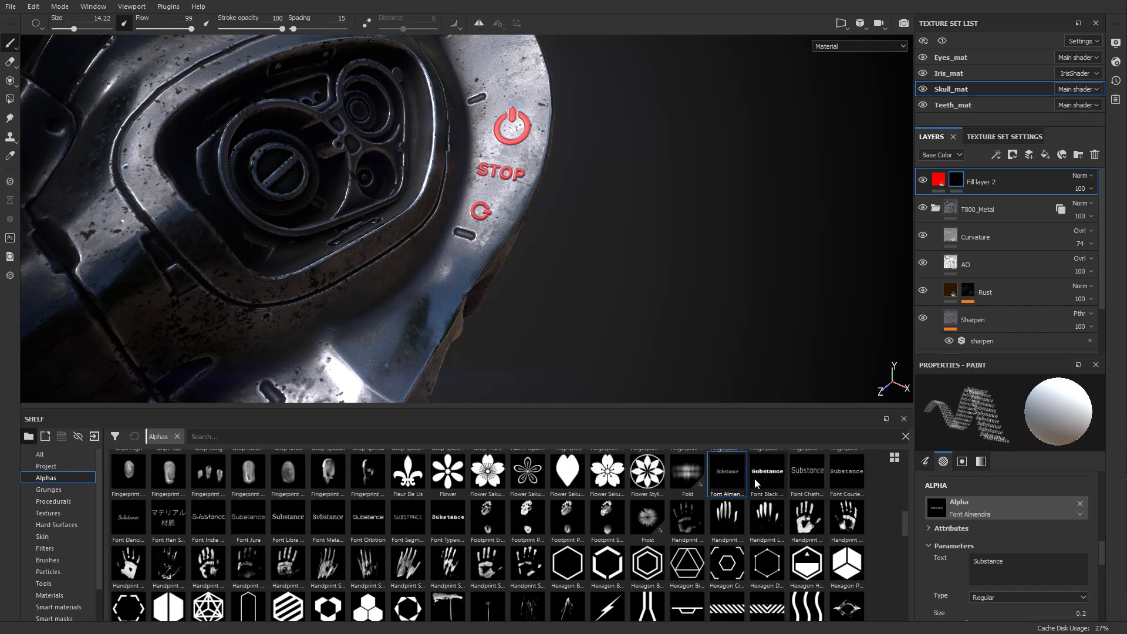
# Set the font alpha's text to "Please Stop", with the two words on separate lines.
pyautogui.click(1001, 561)
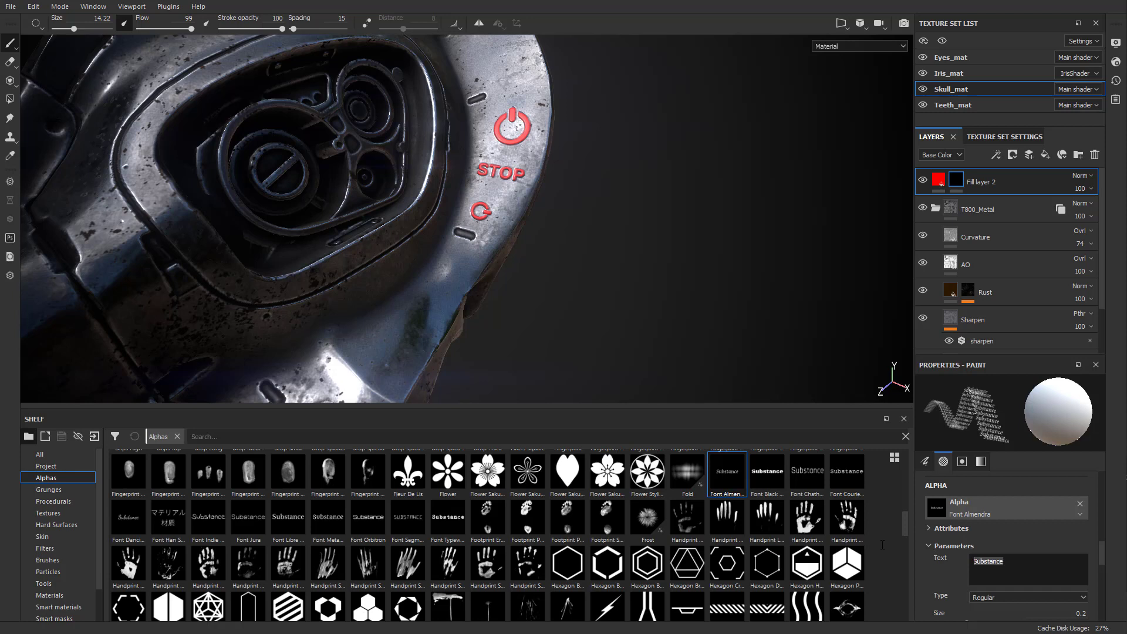
pyautogui.write('Po')
pyautogui.write('e')
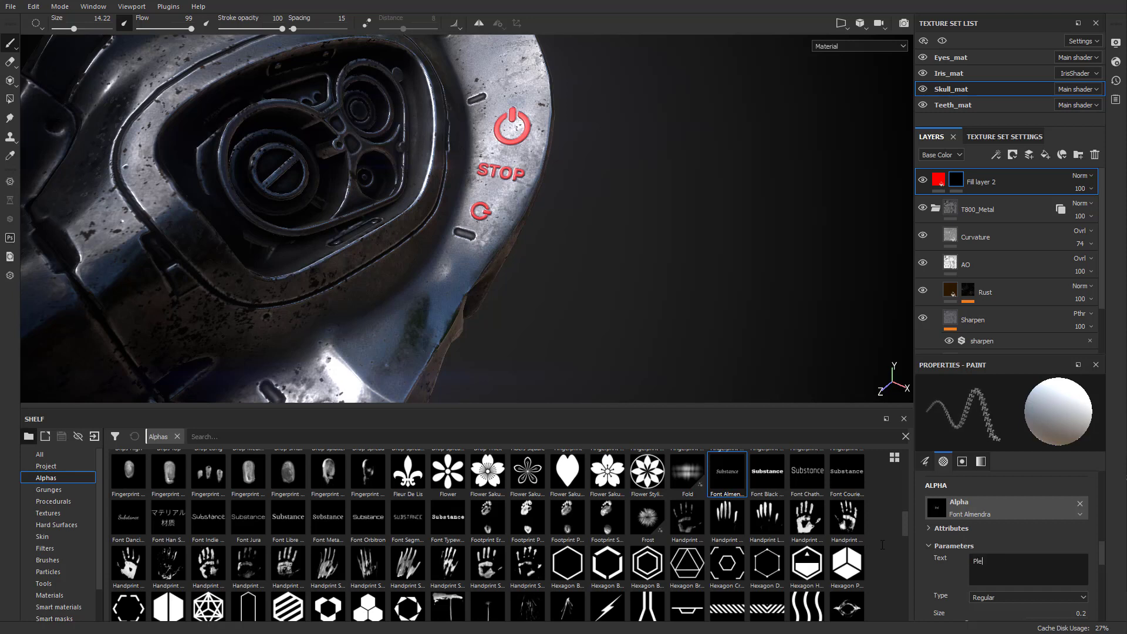
pyautogui.write('ase Stop')
pyautogui.press('Return')
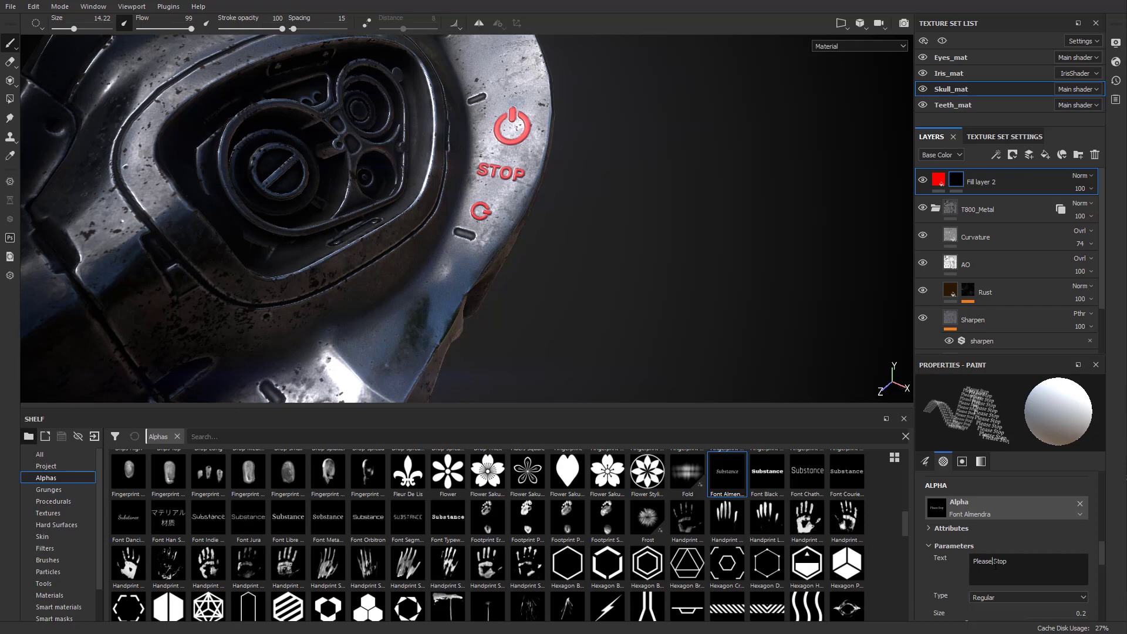
pyautogui.press('Return')
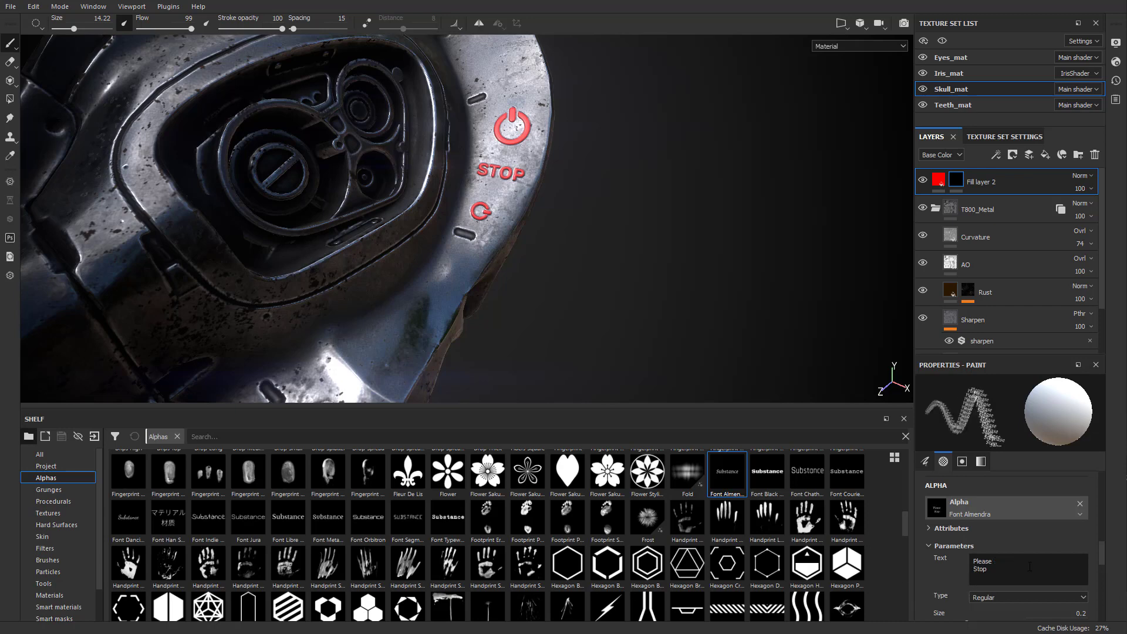
# Try the Left and Right alignments on the two-line text alpha, and return the alignment to Center.
pyautogui.keyDown('alt'); pyautogui.moveTo(553, 253); pyautogui.dragTo(543, 249); pyautogui.keyUp('alt')
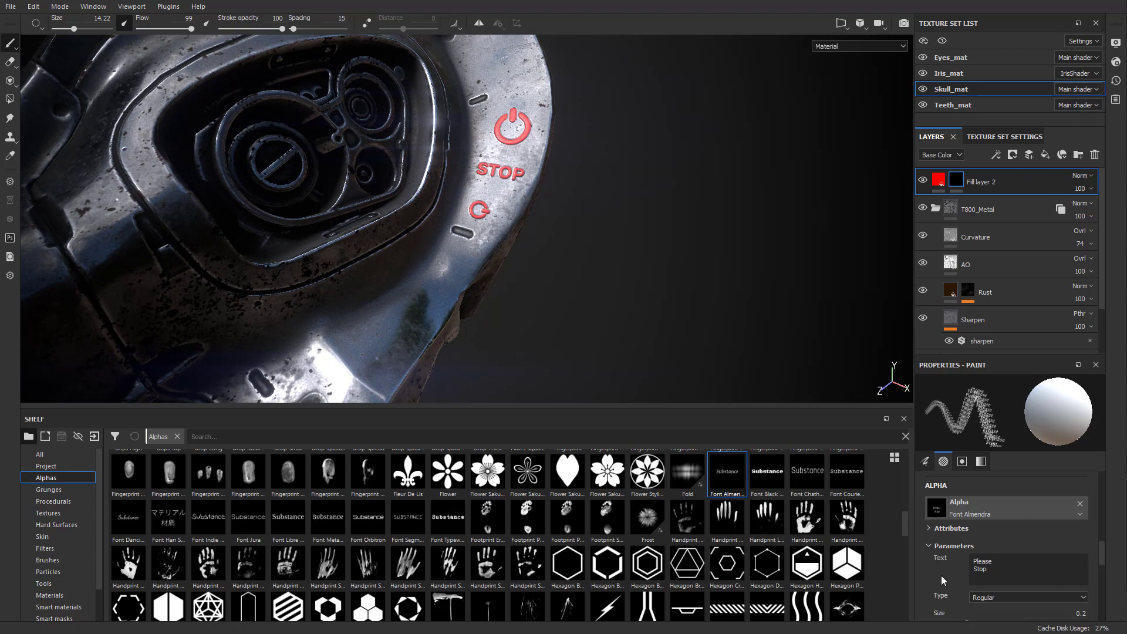
pyautogui.scroll(-1, 941, 575)
pyautogui.click(991, 604)
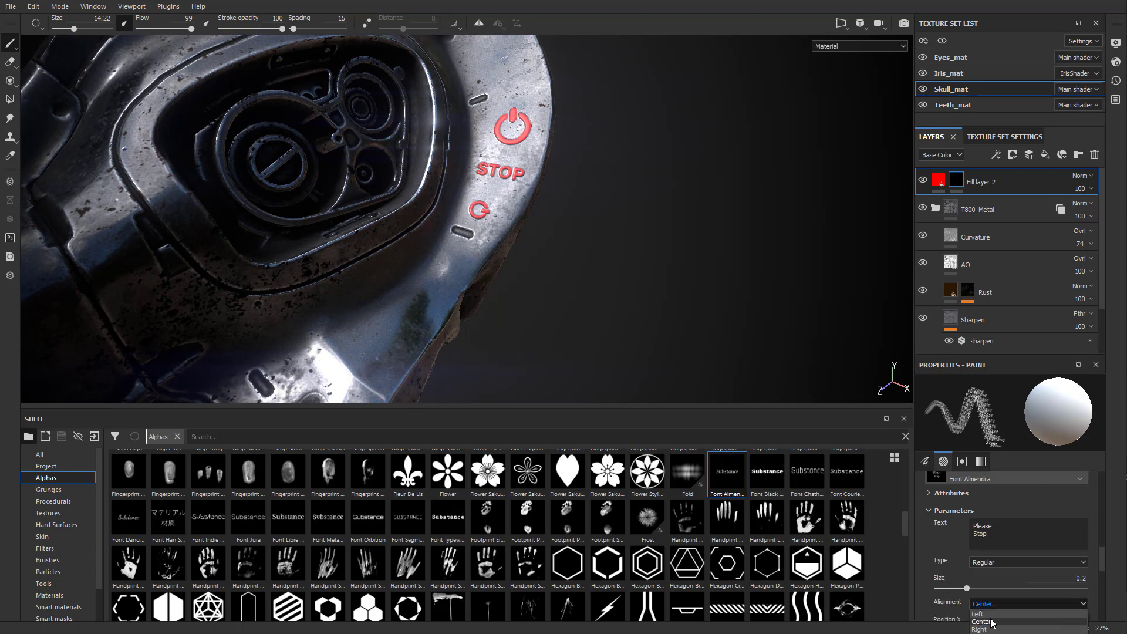
pyautogui.click(991, 614)
pyautogui.click(994, 605)
pyautogui.click(992, 621)
pyautogui.click(998, 605)
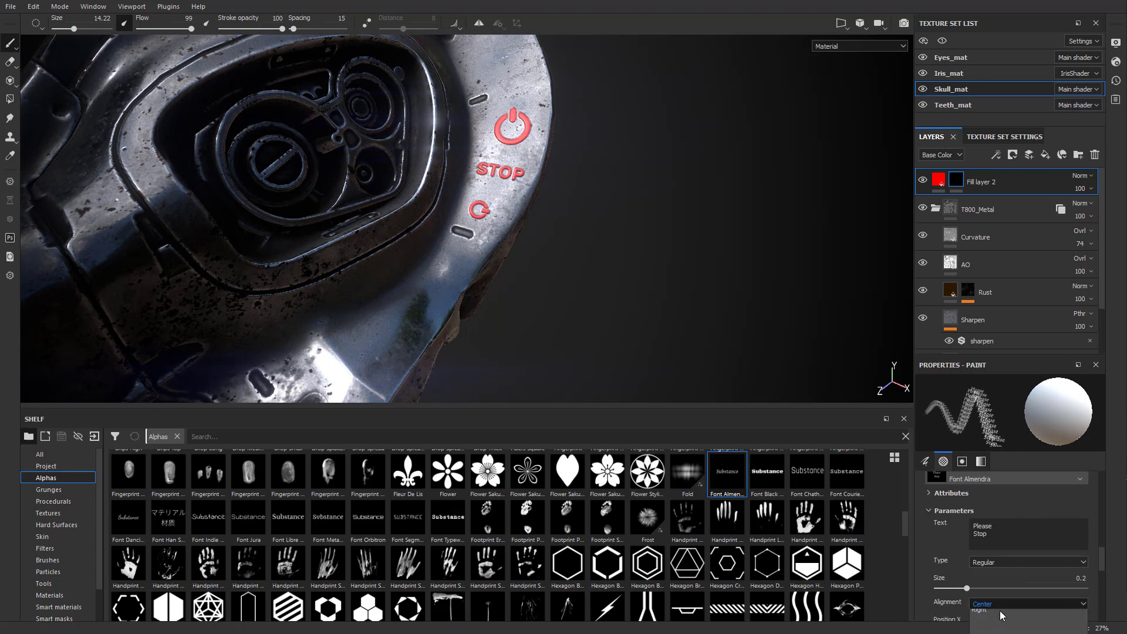
pyautogui.click(998, 628)
pyautogui.click(1000, 606)
pyautogui.click(997, 622)
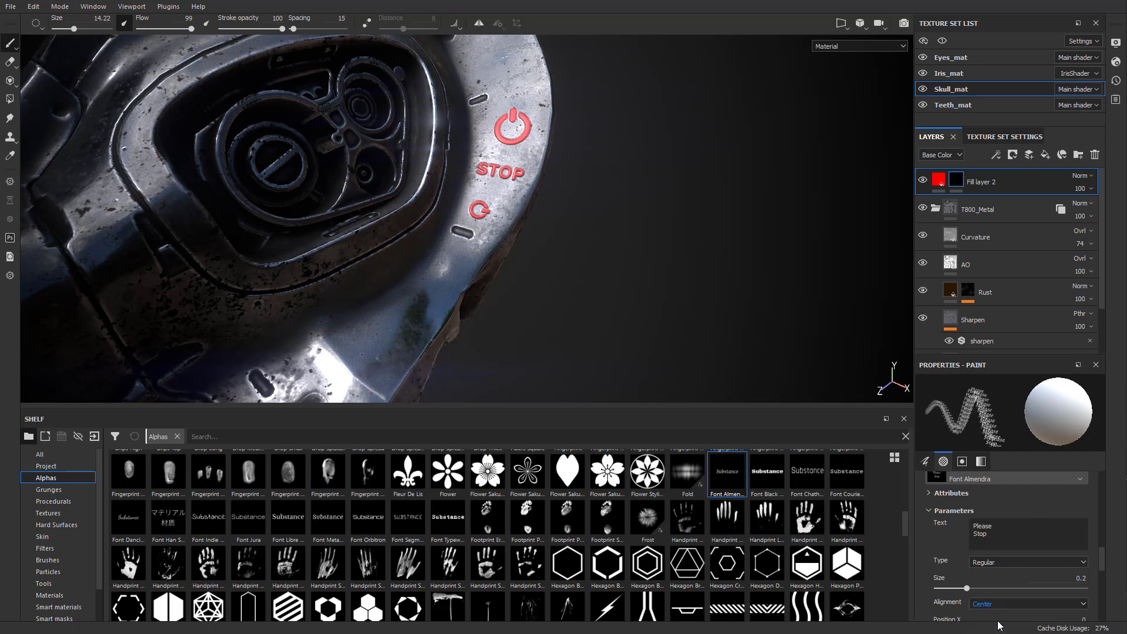
# Enlarge the brush to 38.09 and stamp the "Please Stop" text on the cheek plate under the skull's left eye.
pyautogui.keyDown('alt'); pyautogui.moveTo(437, 263); pyautogui.dragTo(465, 264); pyautogui.keyUp('alt')
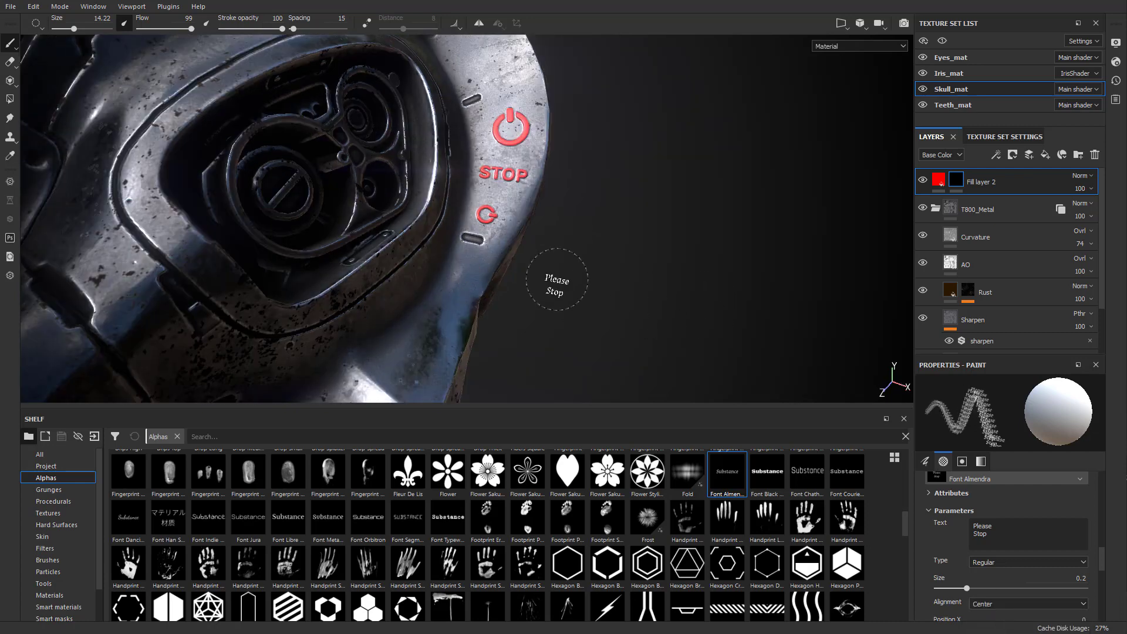
pyautogui.keyDown('ctrl'); pyautogui.moveTo(443, 250); pyautogui.dragTo(504, 250, button='right'); pyautogui.keyUp('ctrl')
pyautogui.keyDown('alt'); pyautogui.moveTo(434, 291); pyautogui.dragTo(515, 214, button='right'); pyautogui.keyUp('alt')
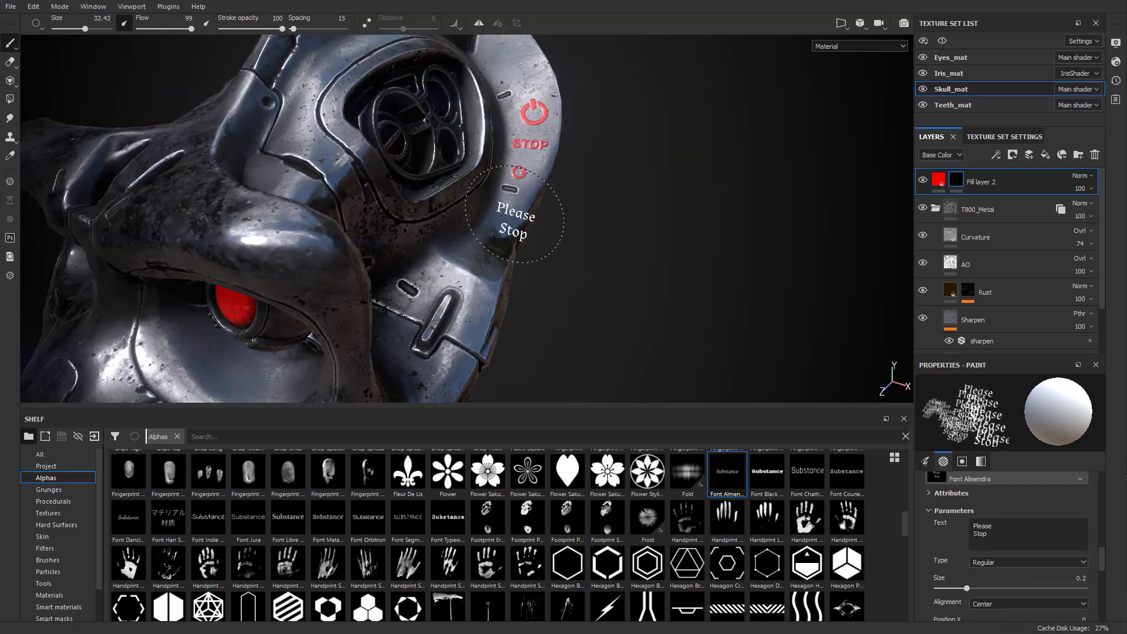
pyautogui.press(']')
pyautogui.press(']')
pyautogui.keyDown('alt'); pyautogui.moveTo(516, 226); pyautogui.dragTo(465, 182); pyautogui.keyUp('alt')
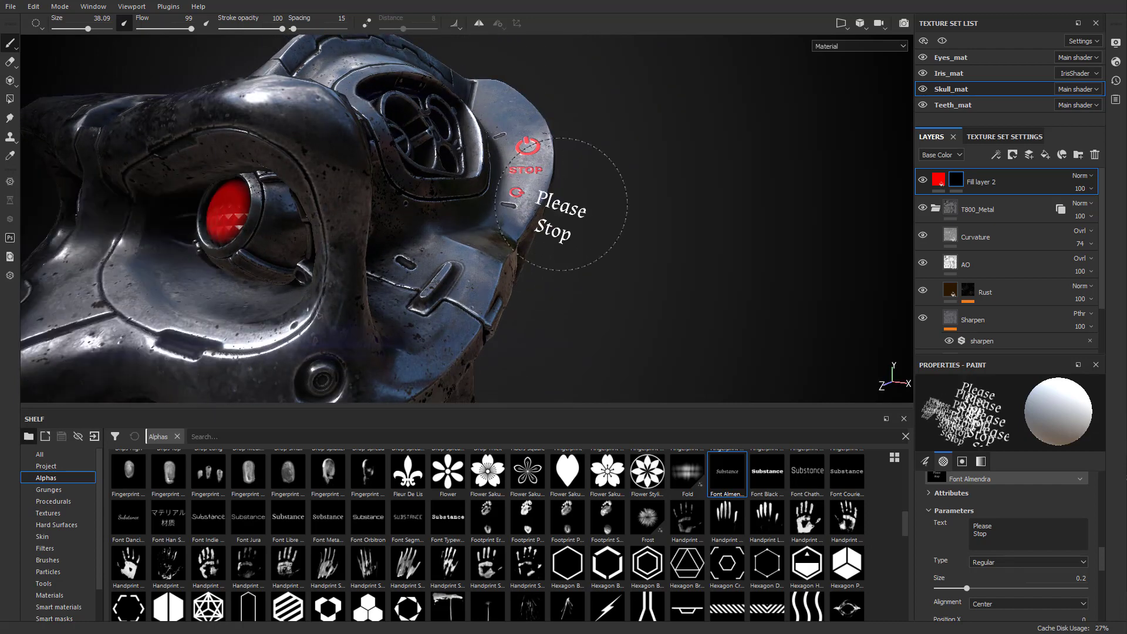
pyautogui.moveTo(390, 219)
pyautogui.keyDown('alt'); pyautogui.mouseDown()
pyautogui.moveTo(479, 264)
pyautogui.moveTo(411, 140)
pyautogui.moveTo(411, 235)
pyautogui.mouseUp(); pyautogui.keyUp('alt')
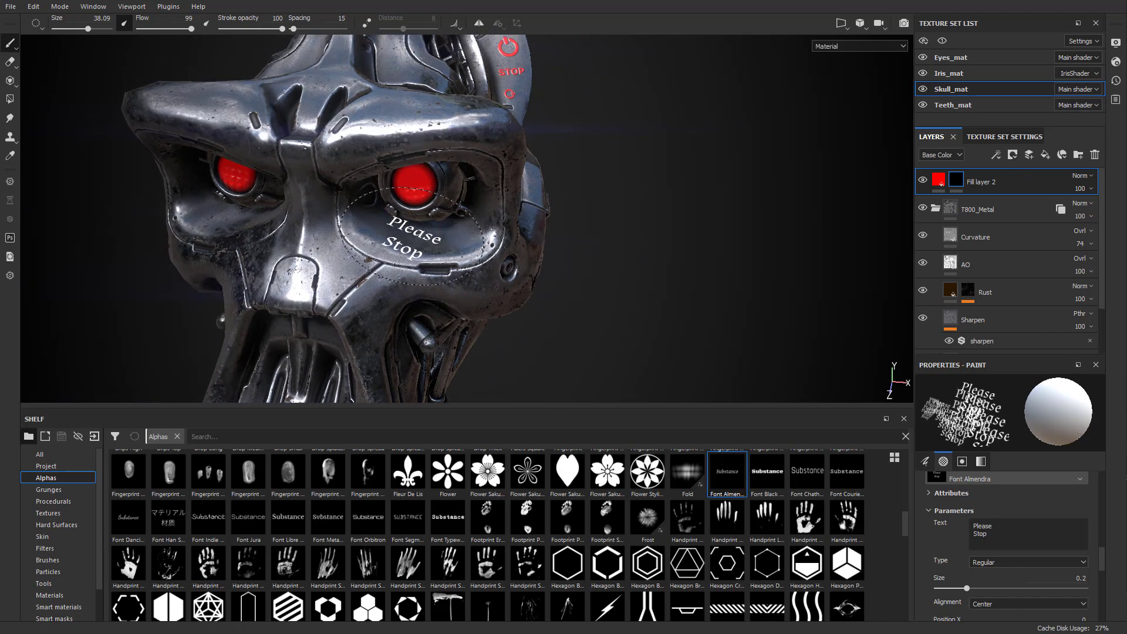
pyautogui.click(411, 236)
pyautogui.keyDown('alt'); pyautogui.moveTo(641, 246); pyautogui.dragTo(743, 279); pyautogui.keyUp('alt')
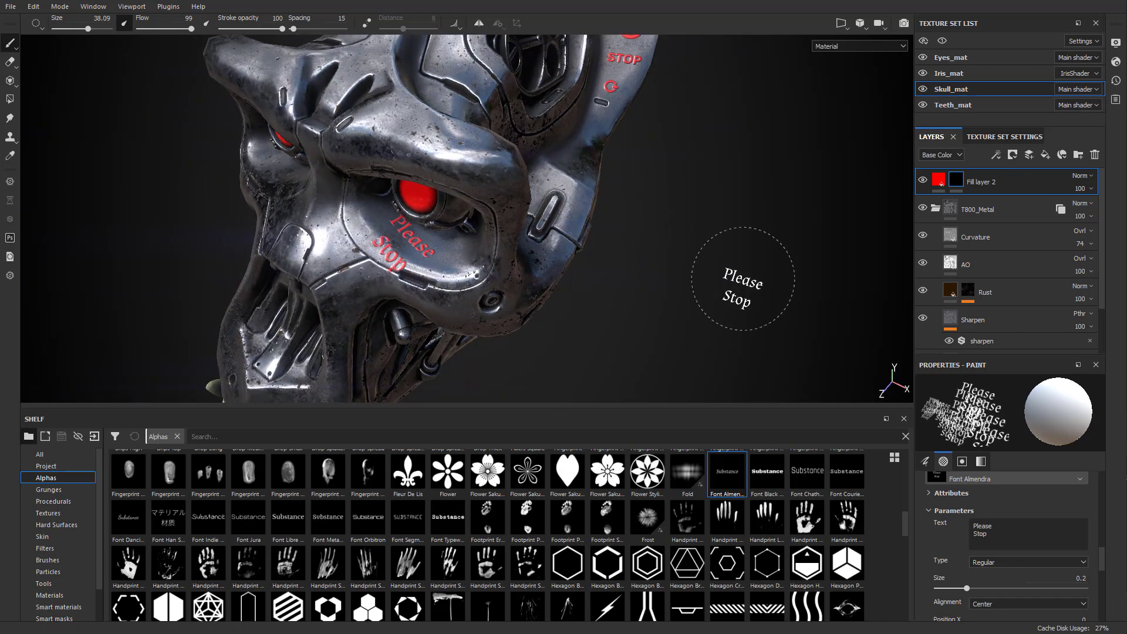